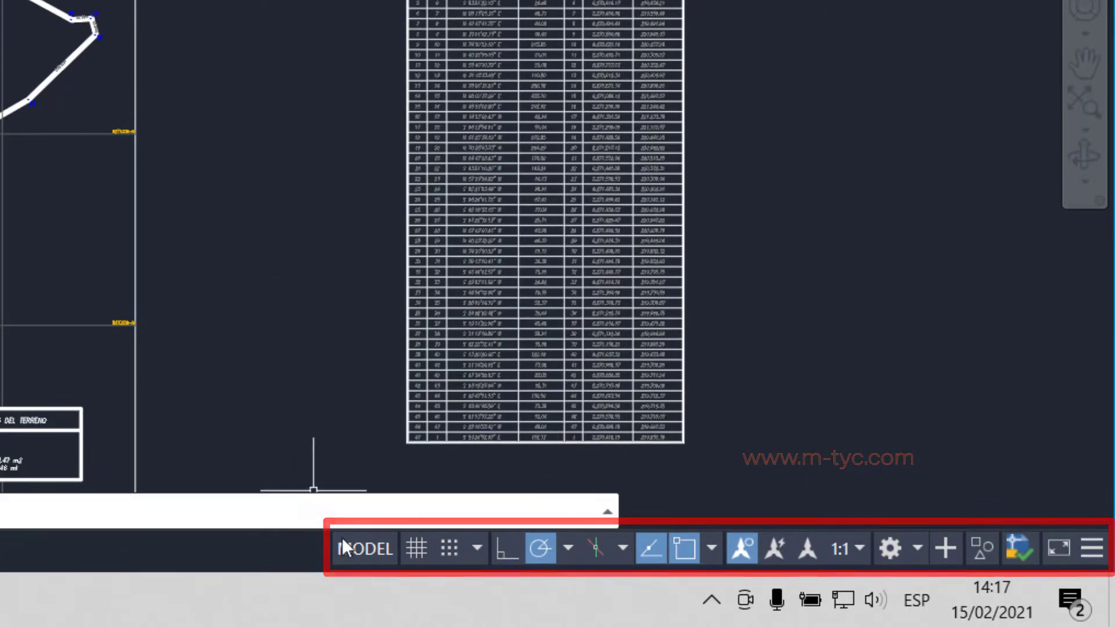
Switch to the paper layout, activate its viewport twice, then return to model space.
{"action": "left_click", "coordinate": [366, 549]}
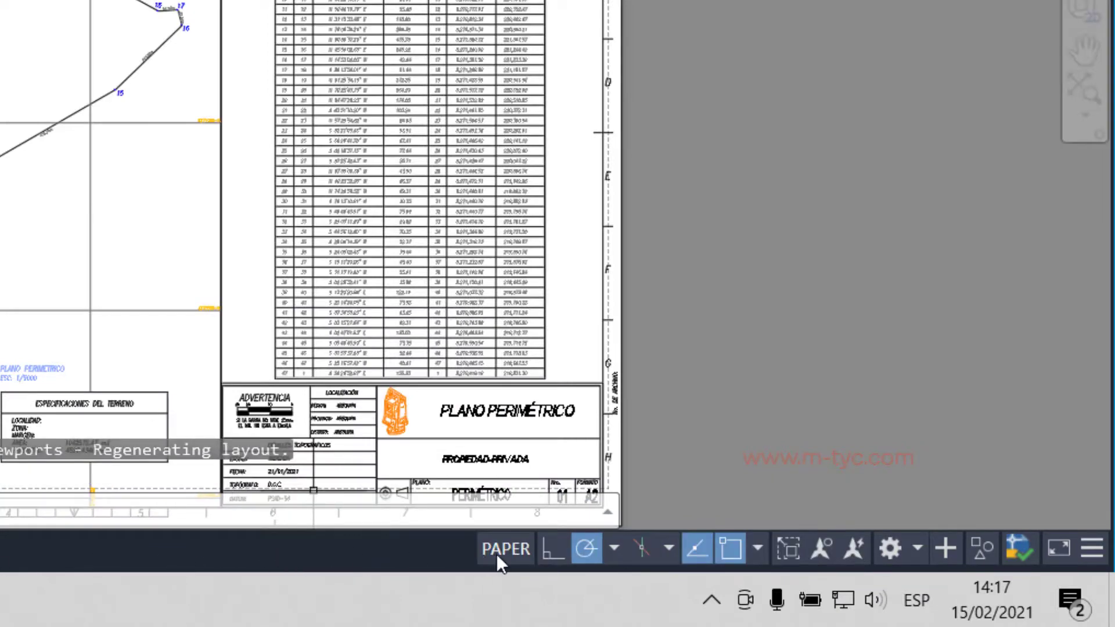
{"action": "left_click", "coordinate": [500, 550]}
{"action": "left_click", "coordinate": [261, 553]}
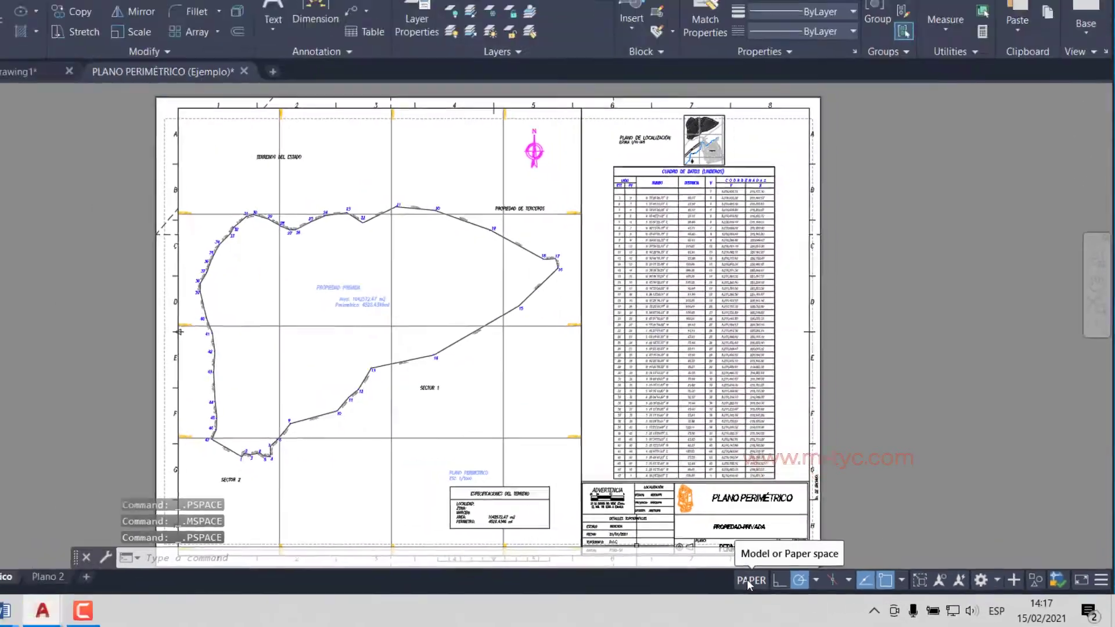
{"action": "left_click", "coordinate": [500, 549]}
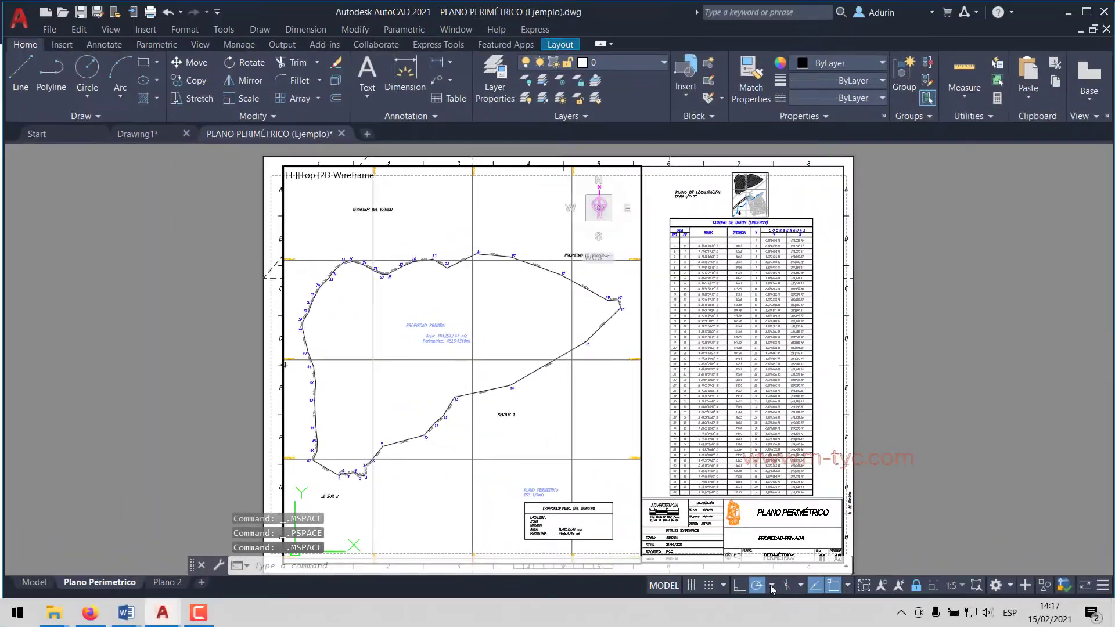
{"action": "left_click", "coordinate": [35, 583]}
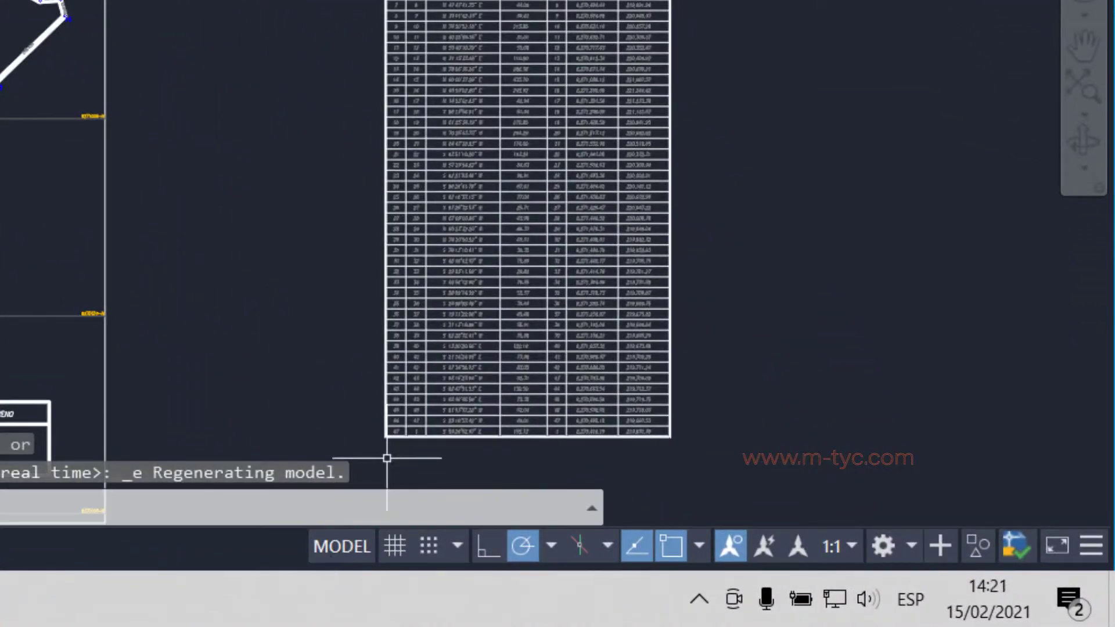
Show and hide the drawing grid twice, leaving it hidden, and turn snap mode on.
{"action": "left_click", "coordinate": [396, 549]}
{"action": "left_click", "coordinate": [396, 549]}
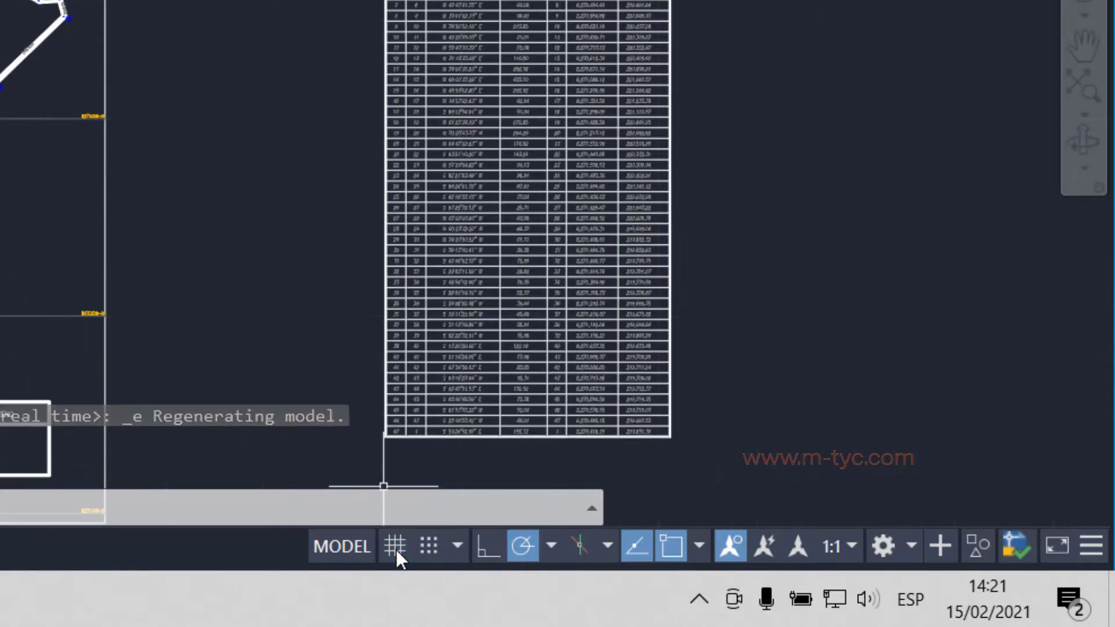
{"action": "left_click", "coordinate": [397, 550]}
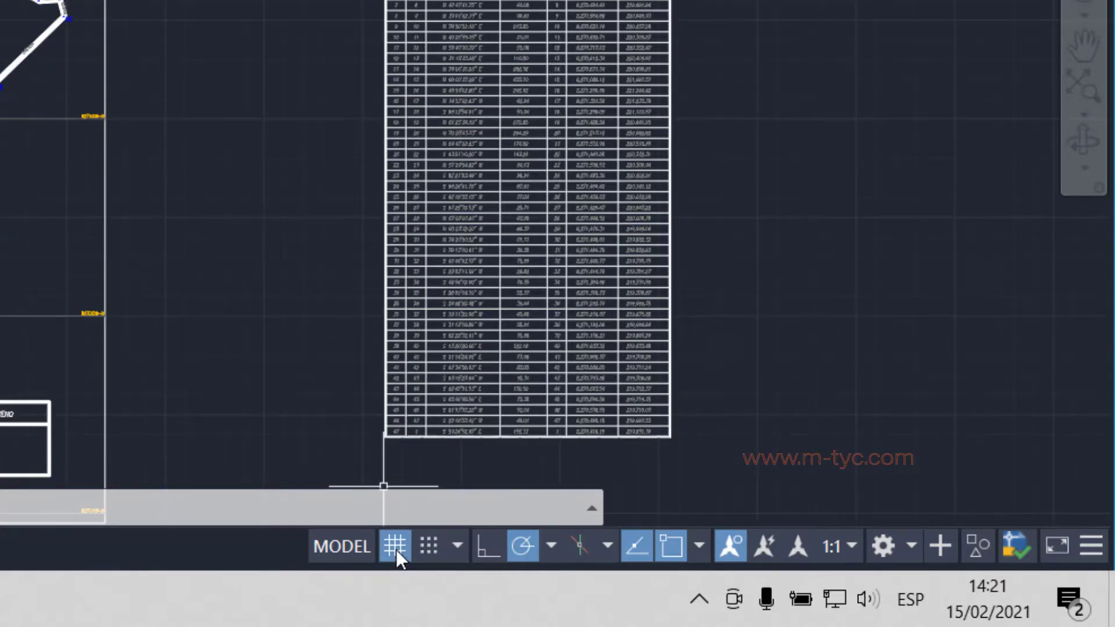
{"action": "left_click", "coordinate": [397, 550]}
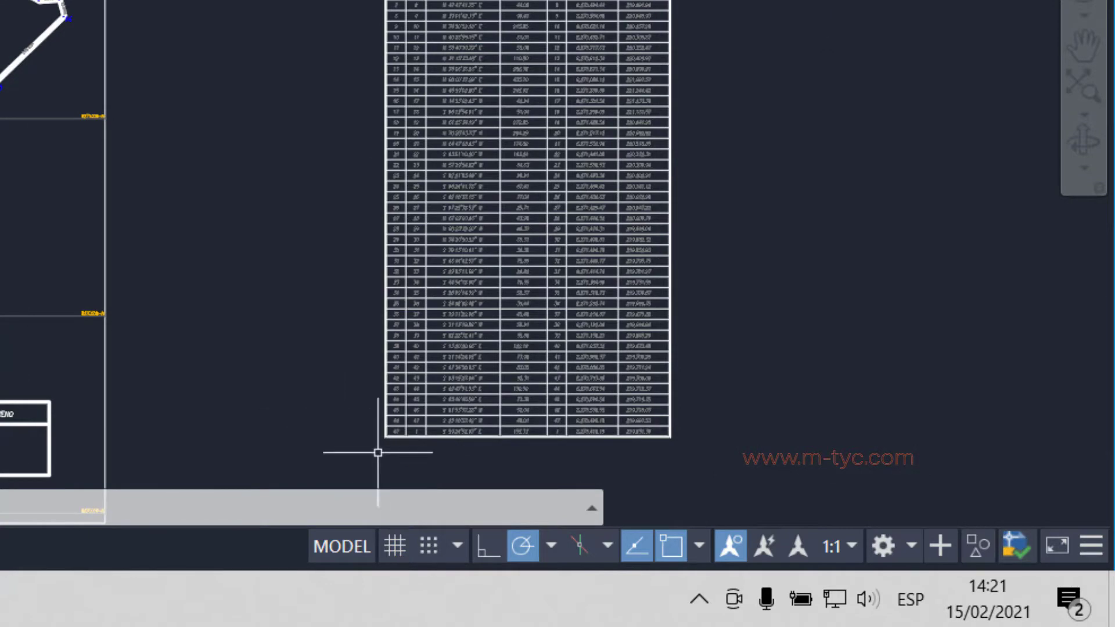
{"action": "left_click", "coordinate": [434, 548]}
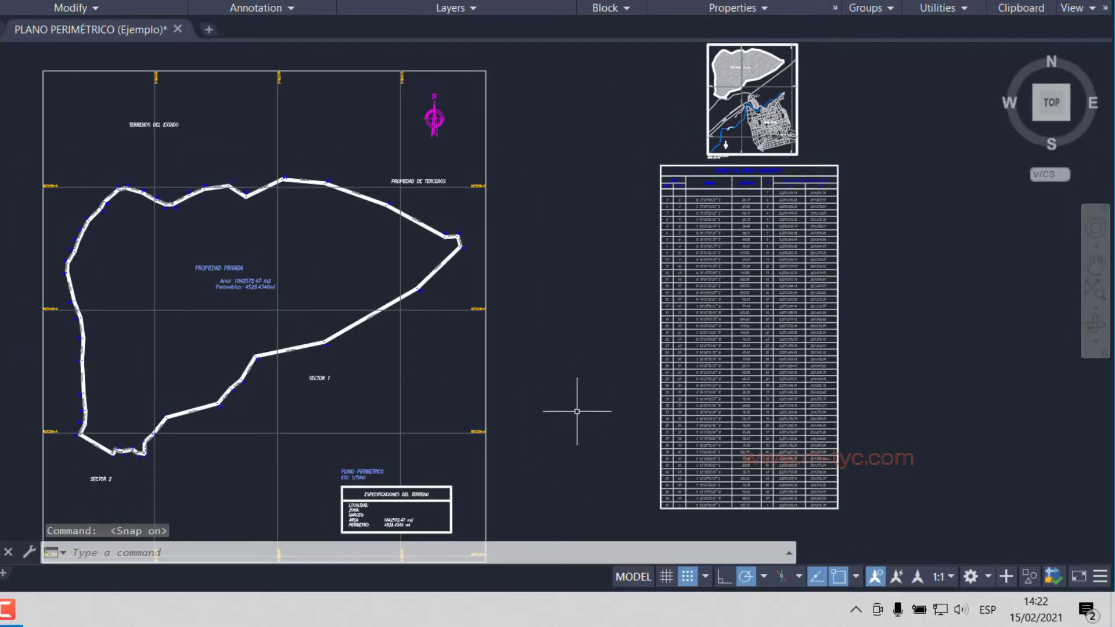
Turn snap off with F9 and review Snap Settings: 500 snap spacing, 10 grid spacing.
{"action": "key", "text": "Return"}
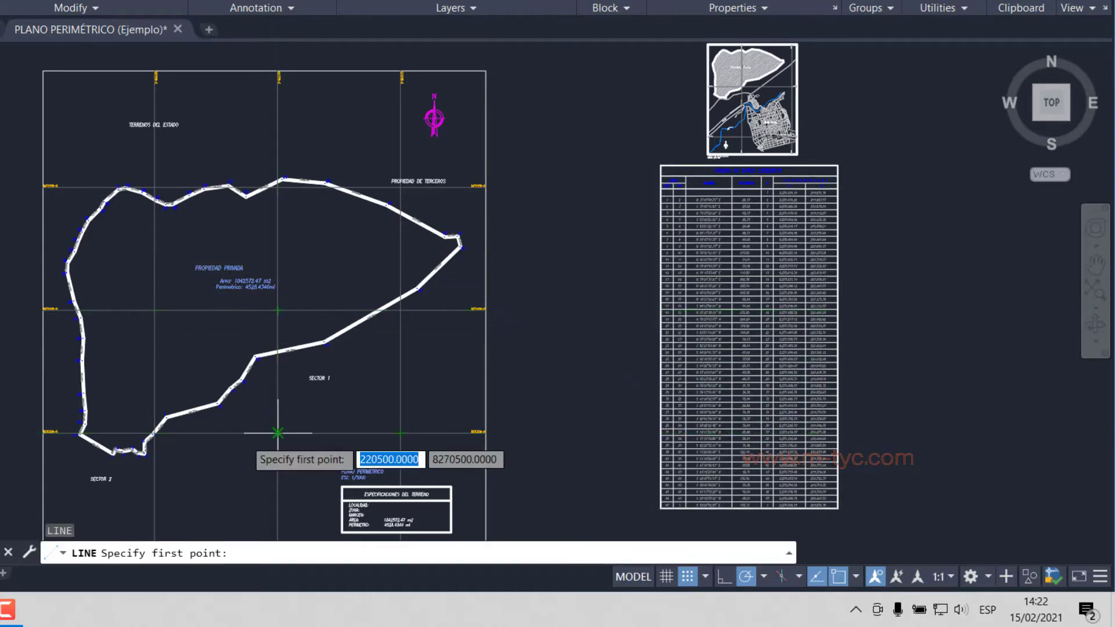
{"action": "key", "text": "F9"}
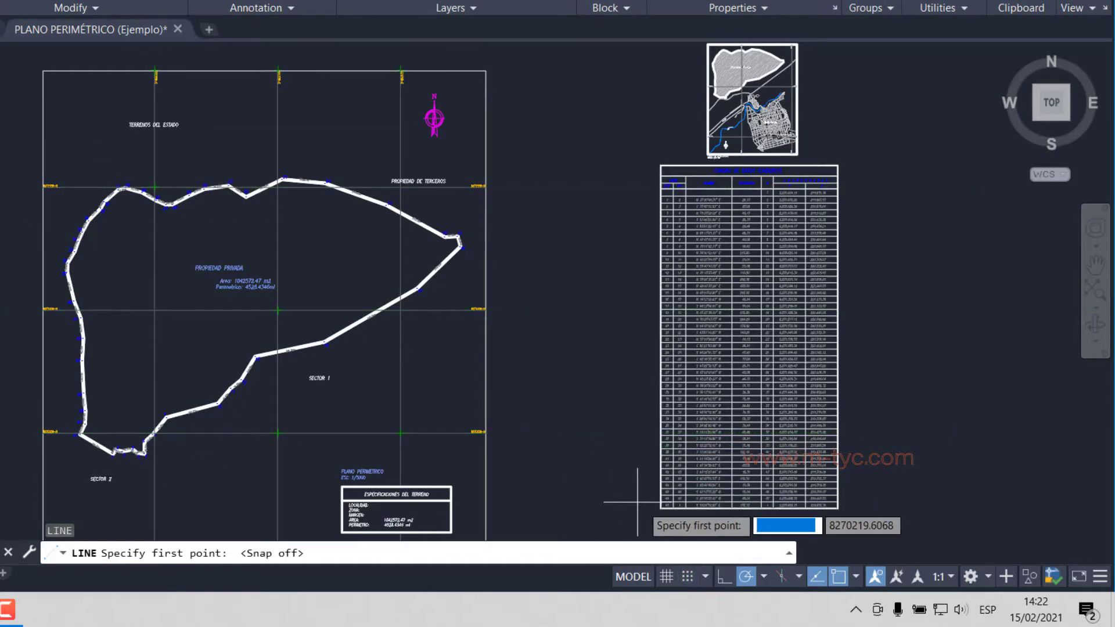
{"action": "left_click", "coordinate": [576, 559]}
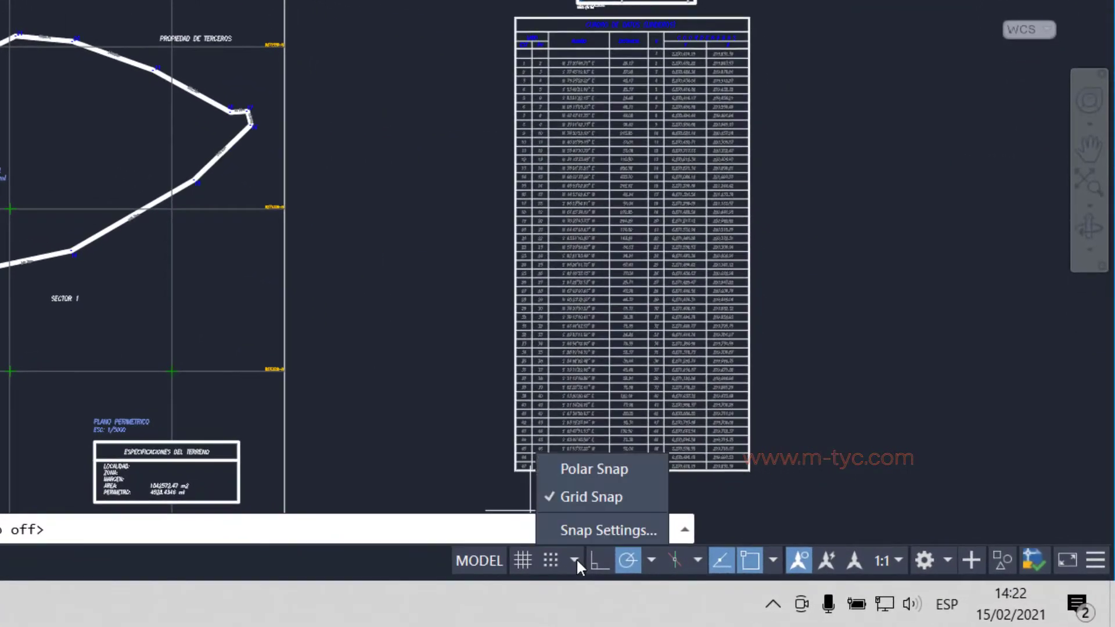
{"action": "left_click", "coordinate": [608, 527]}
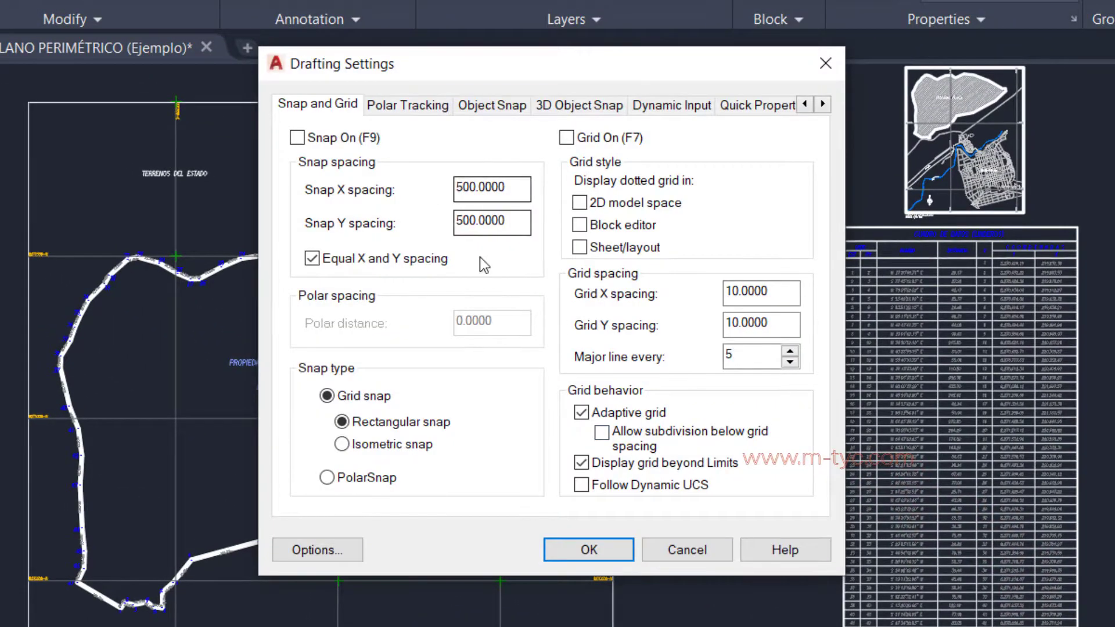
{"action": "left_click", "coordinate": [624, 551]}
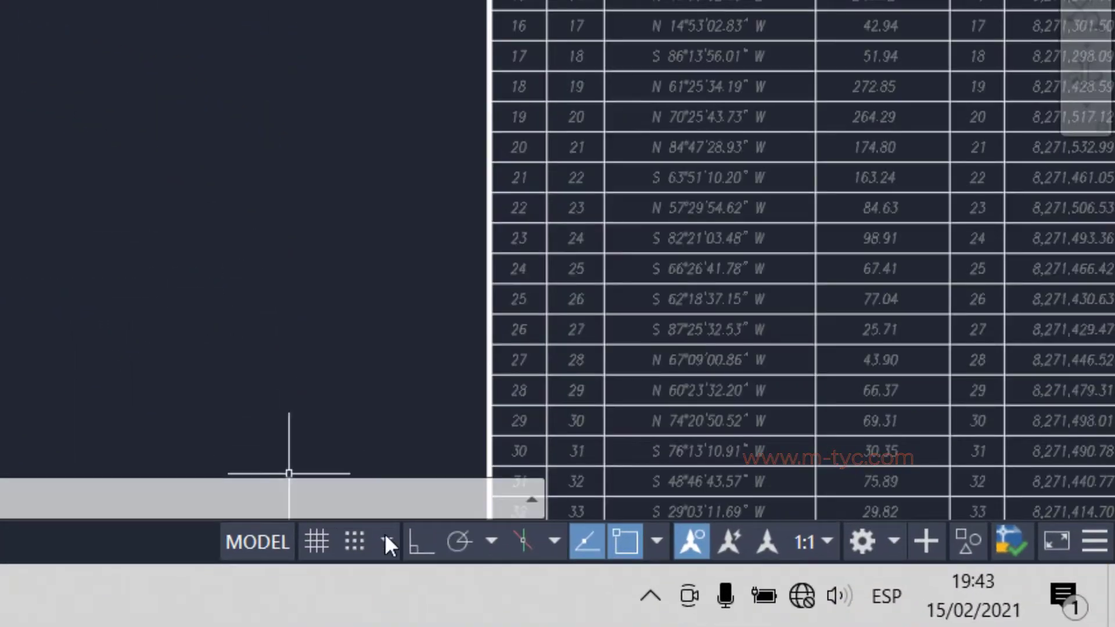
Turn Ortho on and try a trial line from one point, cancelling it without drawing.
{"action": "left_click", "coordinate": [428, 542]}
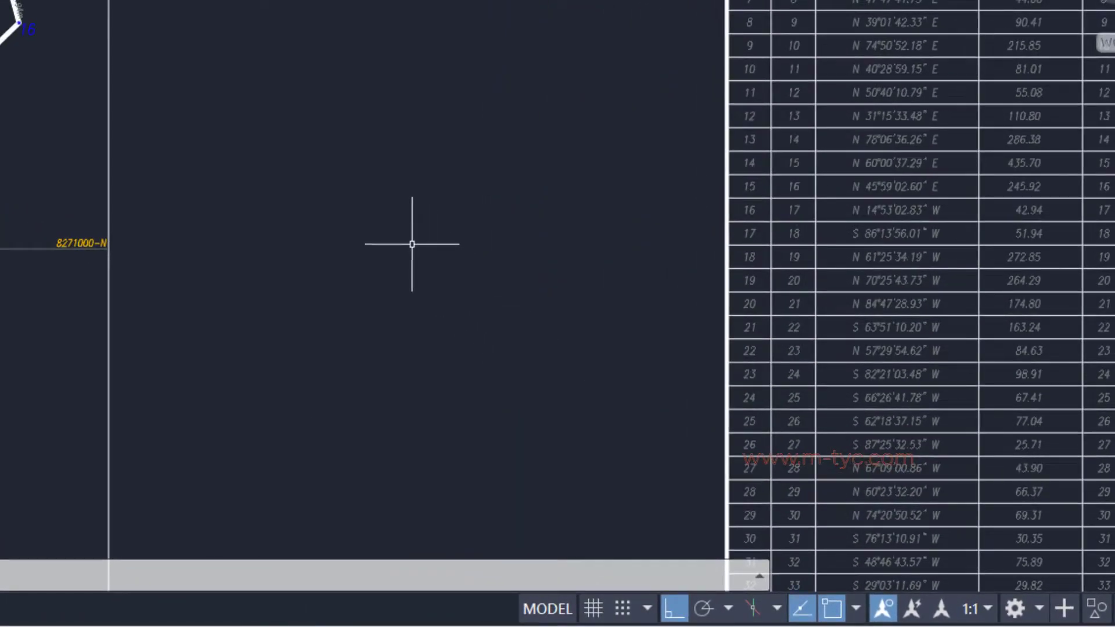
{"action": "type", "text": "L"}
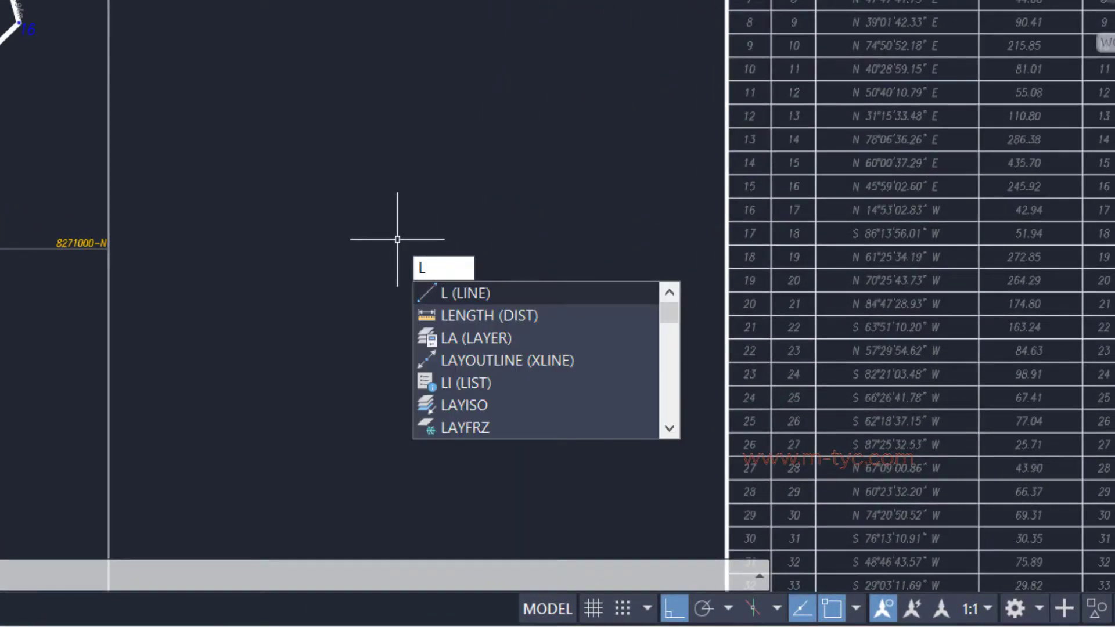
{"action": "key", "text": "Return"}
{"action": "left_click", "coordinate": [439, 246]}
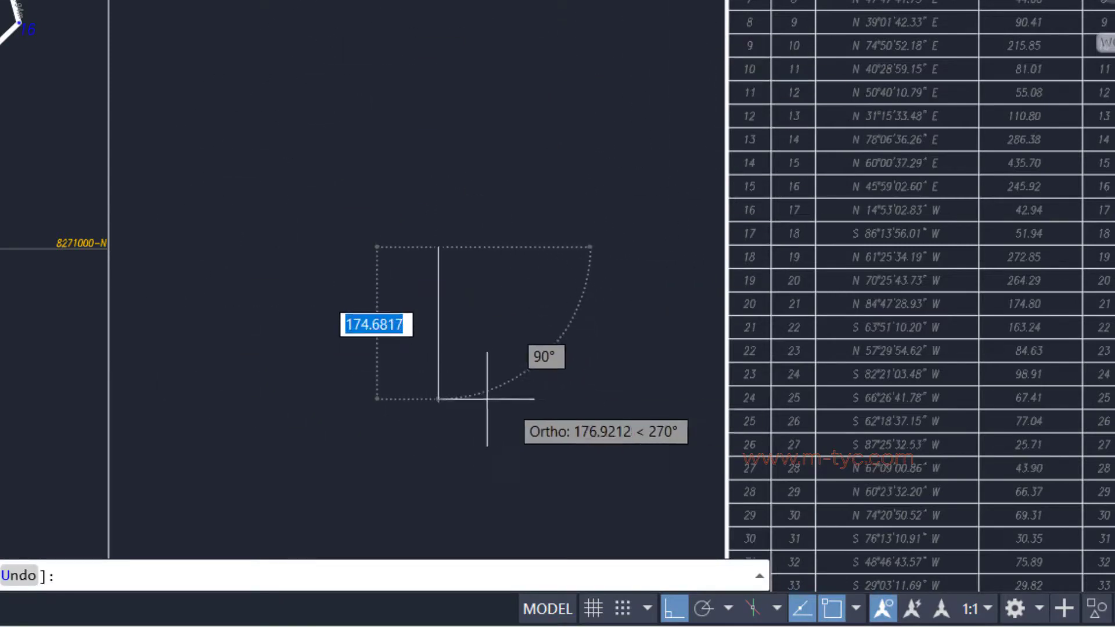
{"action": "key", "text": "Escape"}
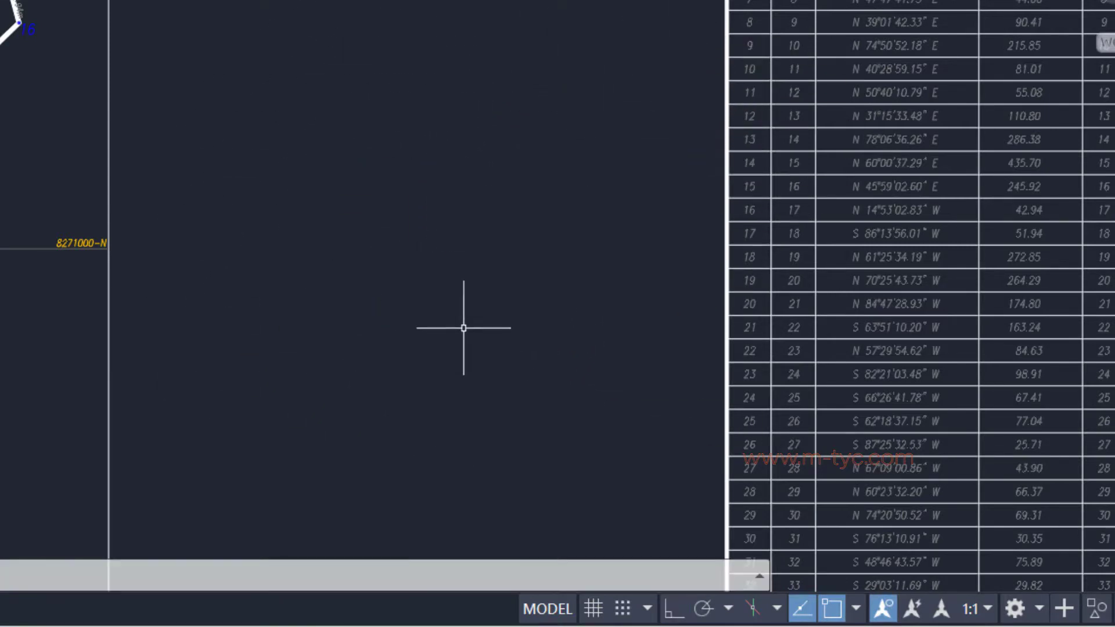
Turn on polar tracking and start a new line from a first point.
{"action": "left_click", "coordinate": [705, 611]}
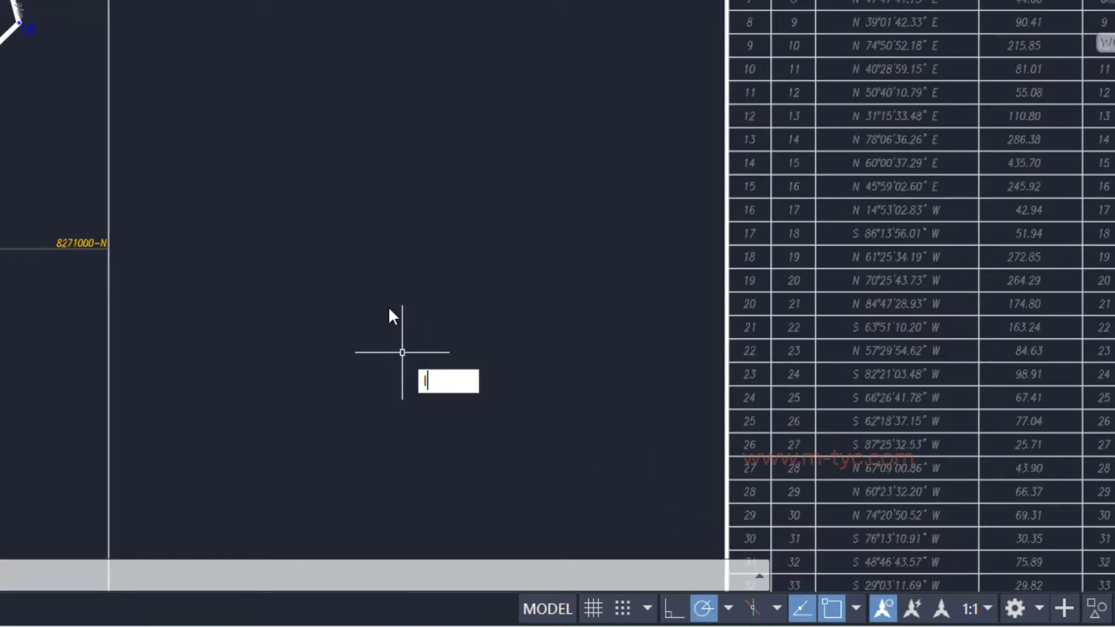
{"action": "key", "text": "Return"}
{"action": "left_click", "coordinate": [437, 225]}
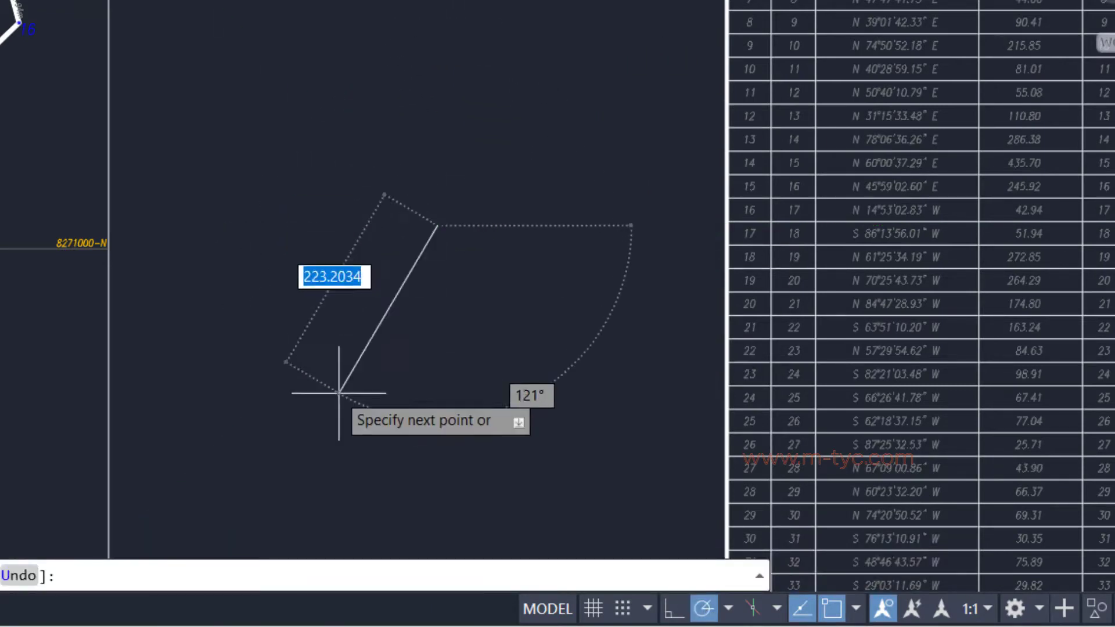
Change the polar increment to 30°, then to 10°, and bring up the full tracking settings.
{"action": "left_click", "coordinate": [728, 608]}
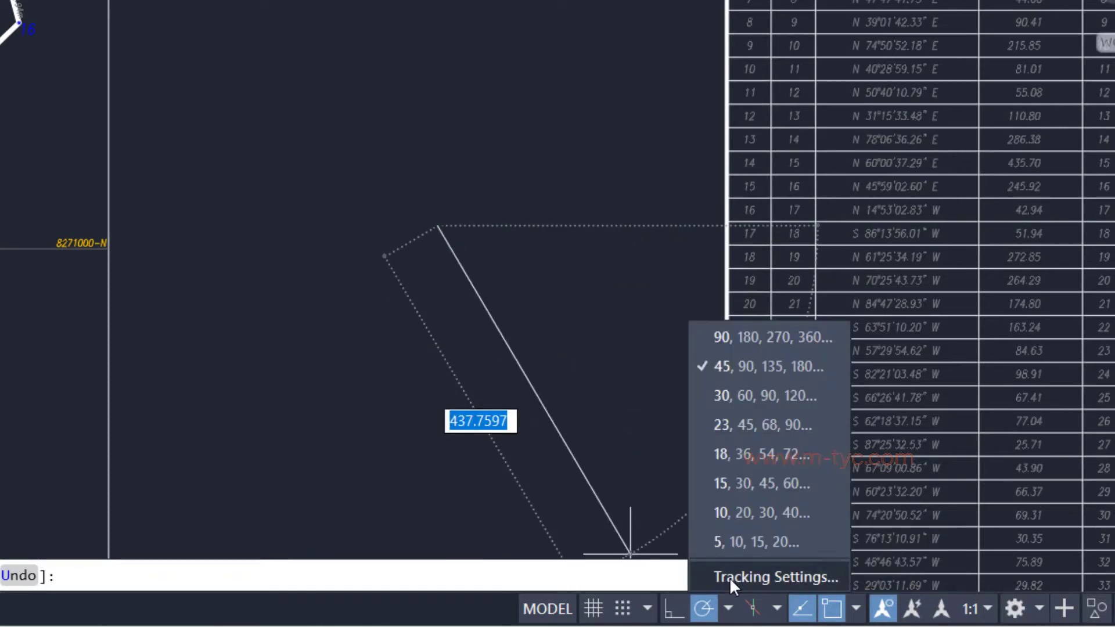
{"action": "left_click", "coordinate": [718, 395]}
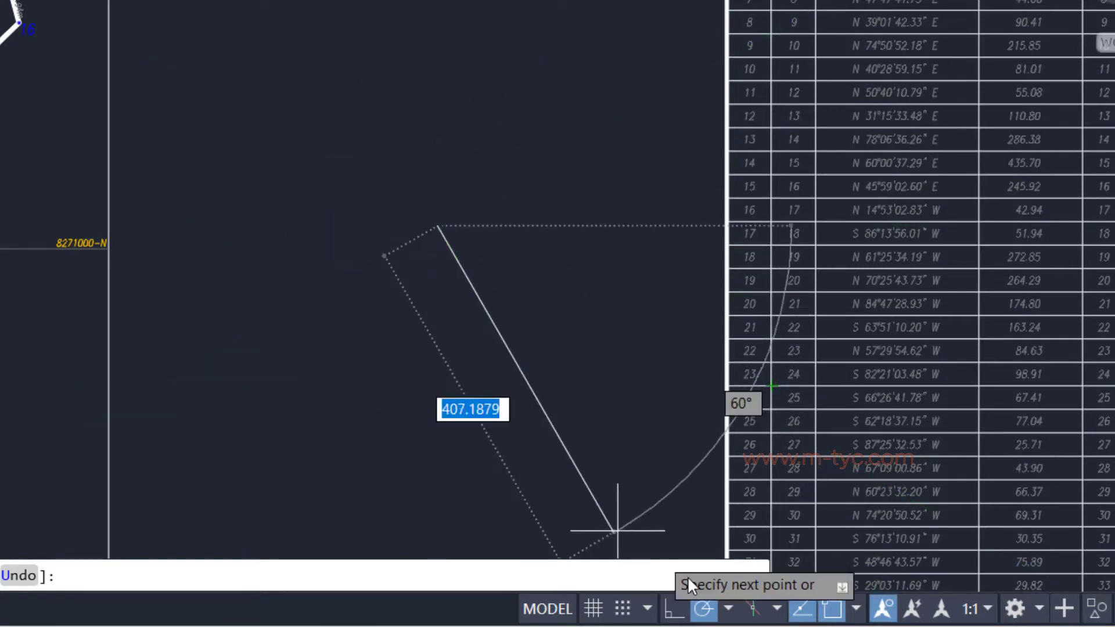
{"action": "left_click", "coordinate": [728, 608]}
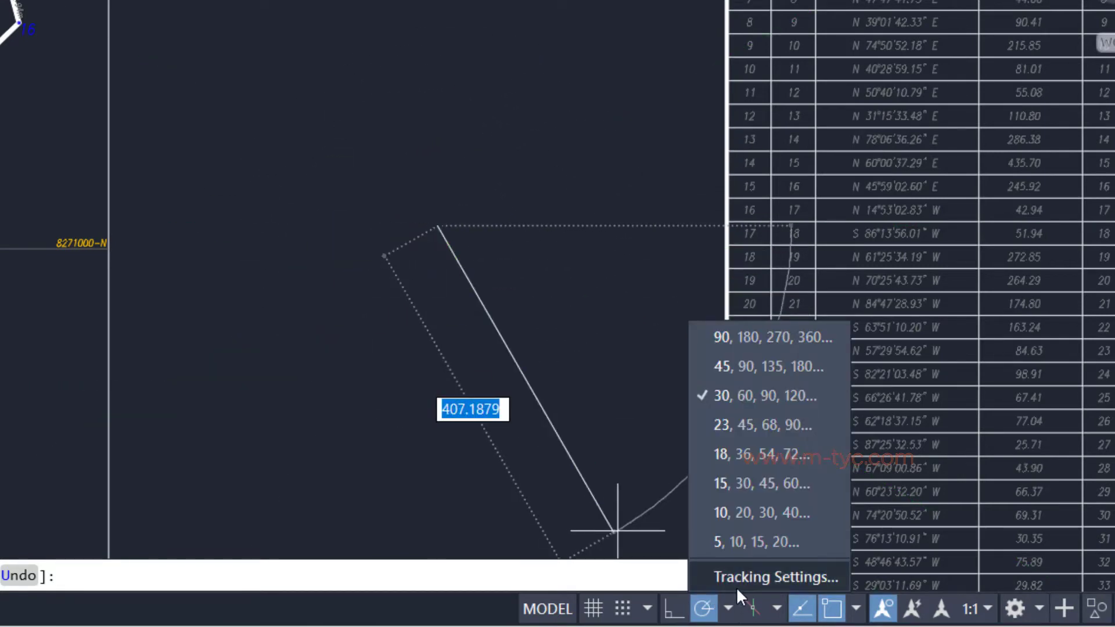
{"action": "left_click", "coordinate": [779, 518]}
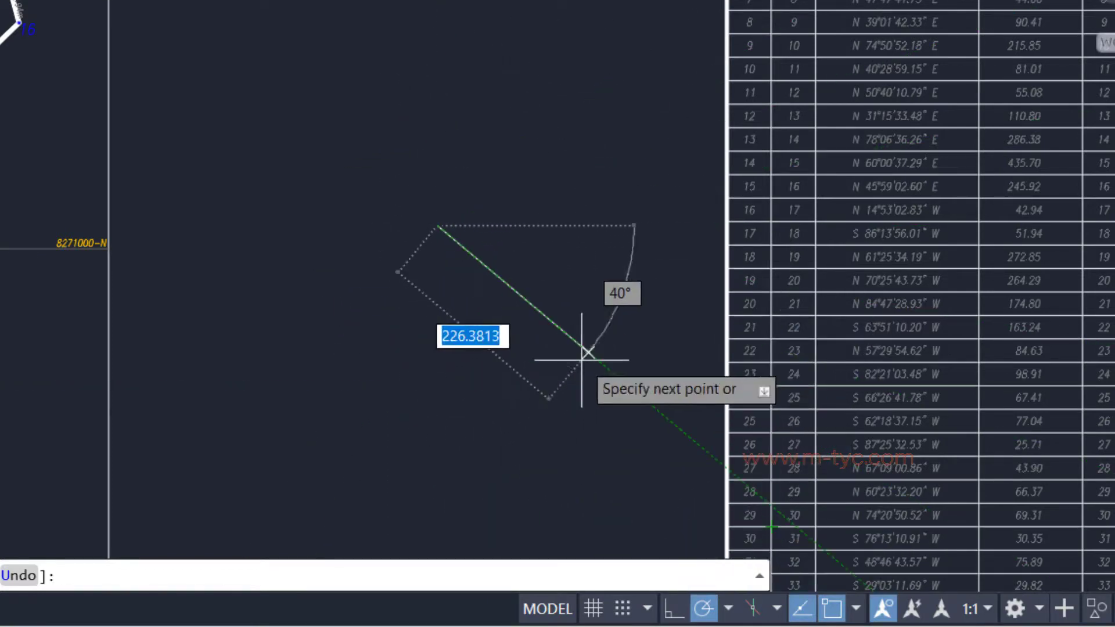
{"action": "left_click", "coordinate": [729, 609]}
{"action": "left_click", "coordinate": [735, 578]}
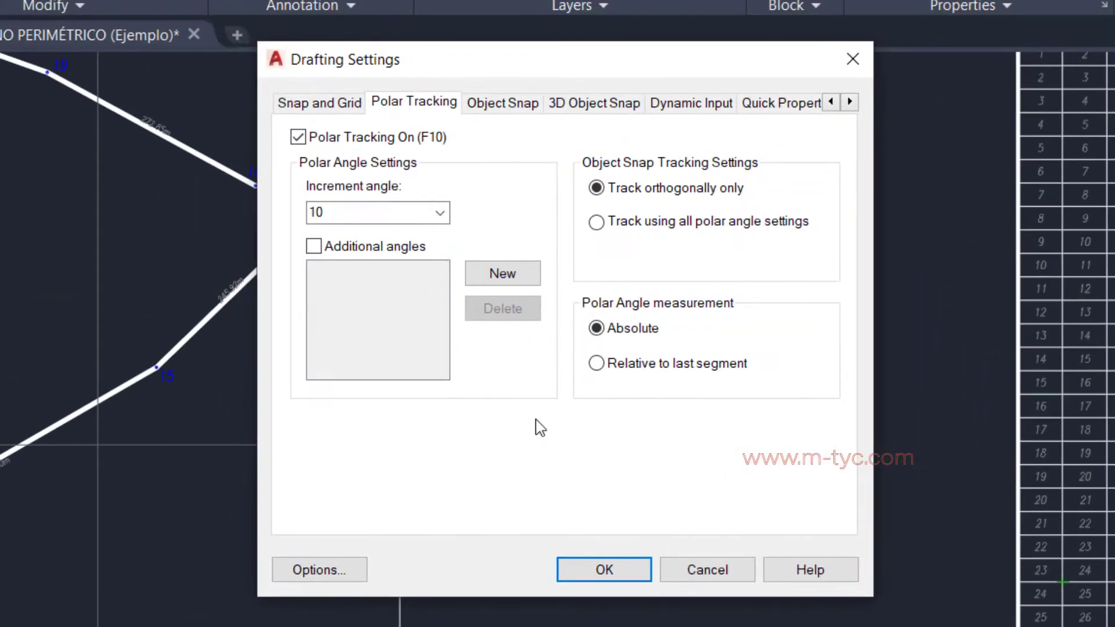
Replace the 10° increment angle, apply it, and finish a short line on the tracked angle.
{"action": "left_click", "coordinate": [440, 212]}
{"action": "left_click", "coordinate": [487, 217]}
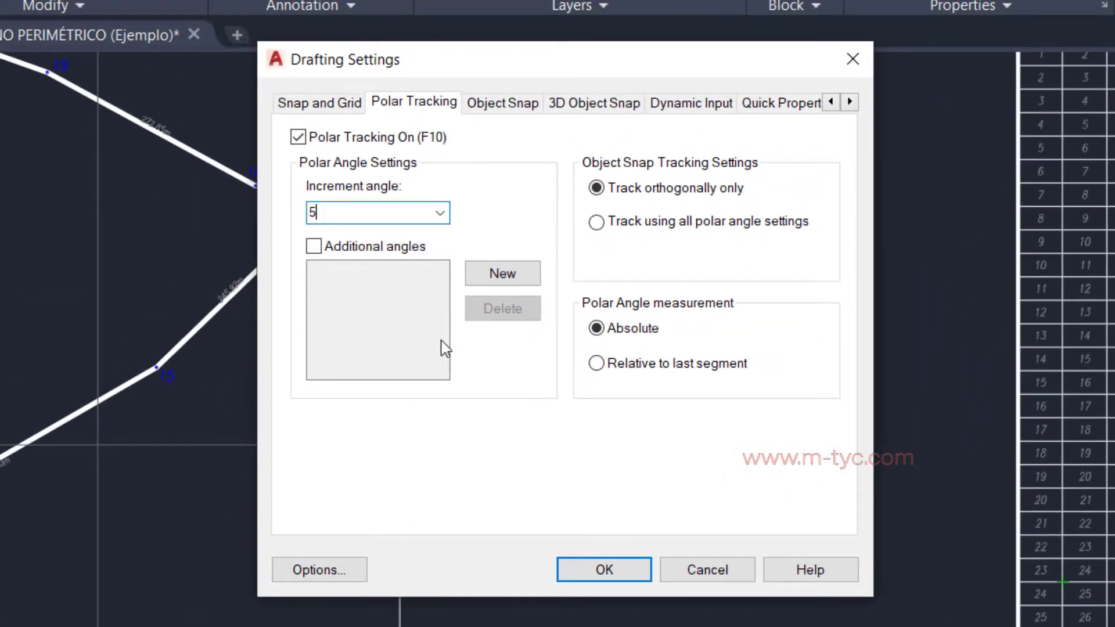
{"action": "left_click", "coordinate": [604, 572]}
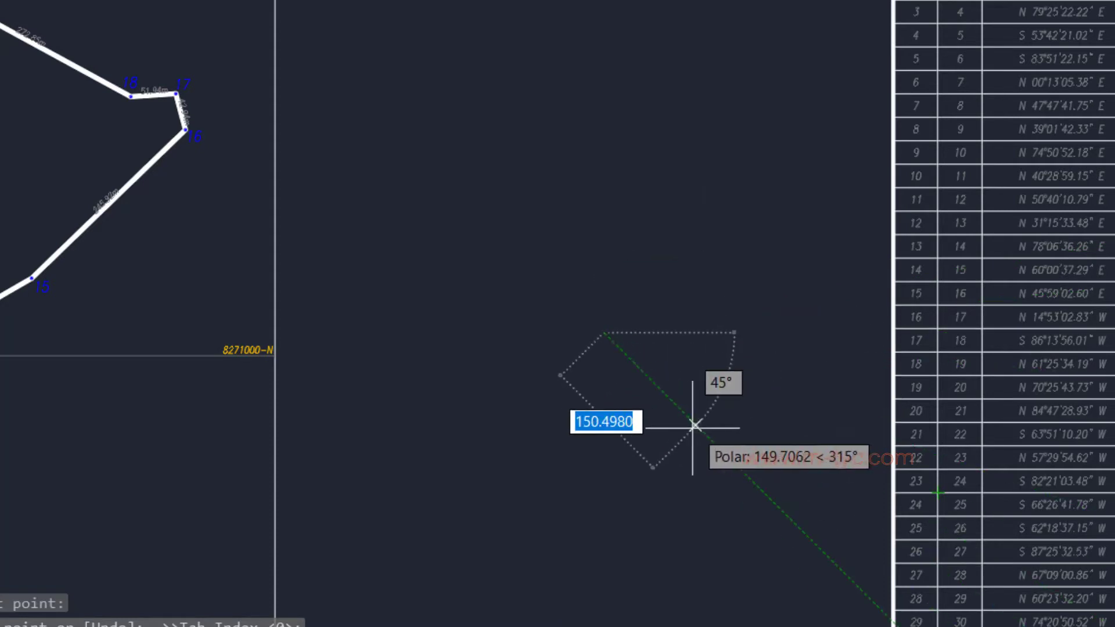
{"action": "left_click", "coordinate": [648, 455]}
{"action": "key", "text": "Escape"}
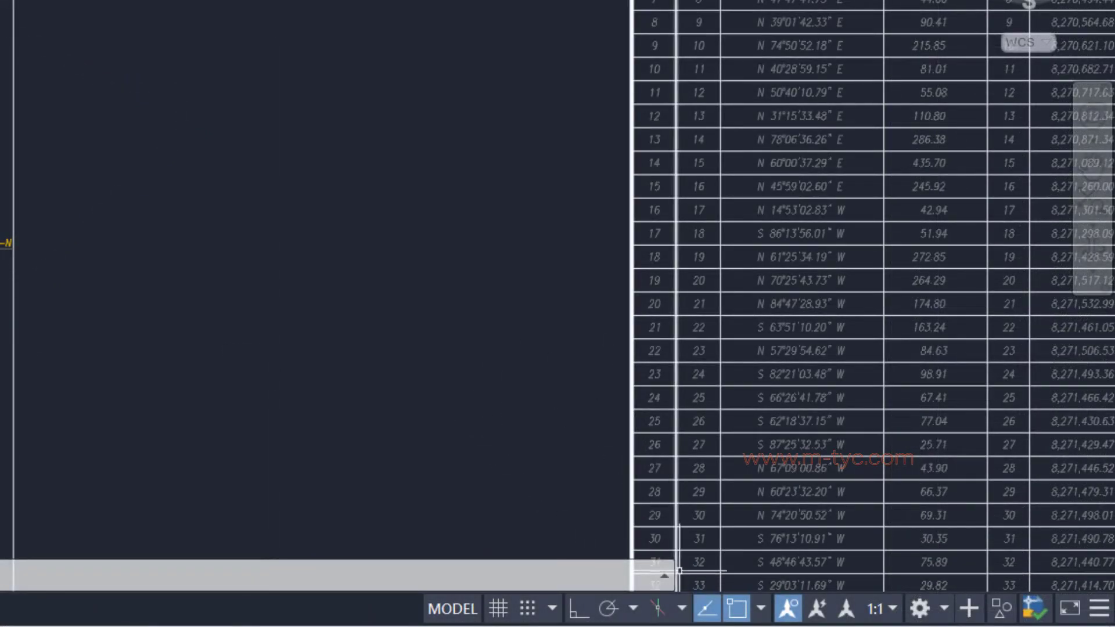
Turn on isometric drafting and cycle the isoplanes top, right, then back to left.
{"action": "left_click", "coordinate": [658, 608]}
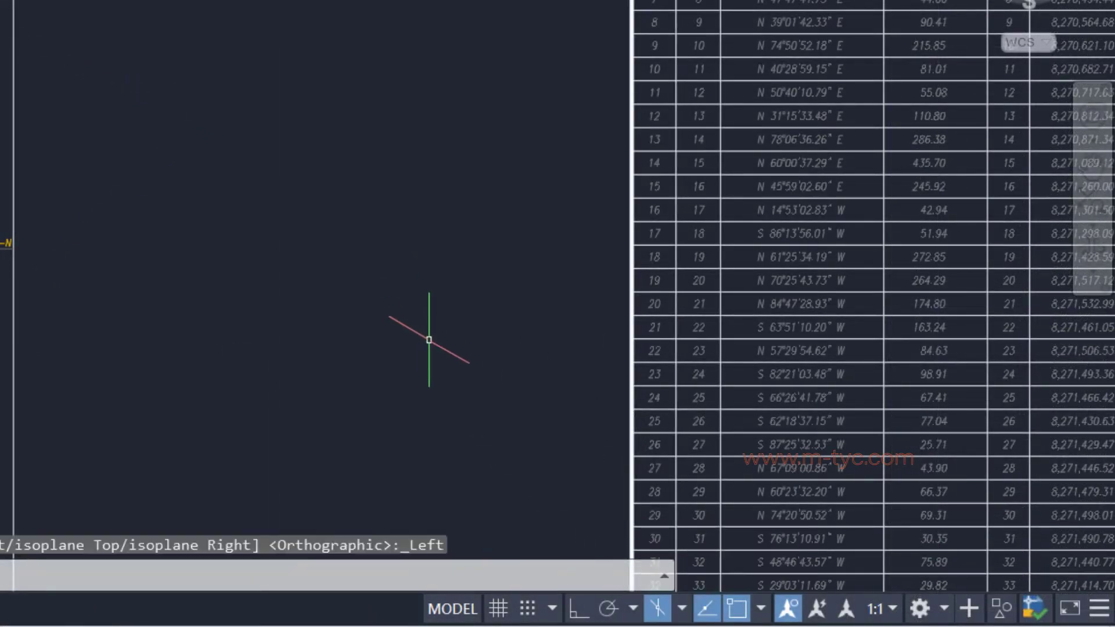
{"action": "left_click", "coordinate": [331, 258]}
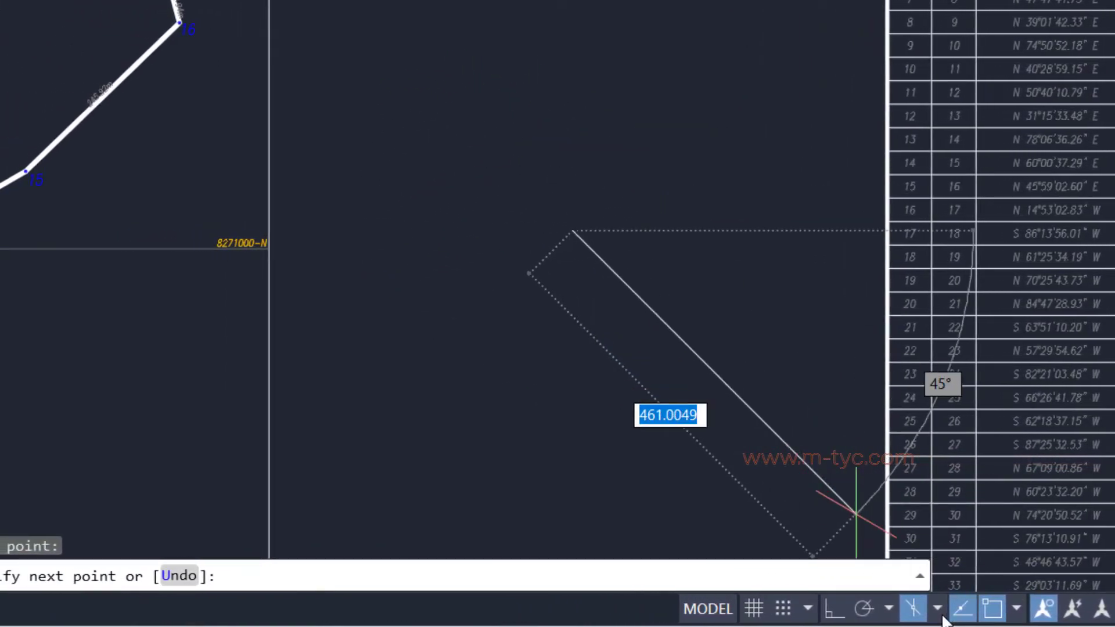
{"action": "left_click", "coordinate": [941, 614]}
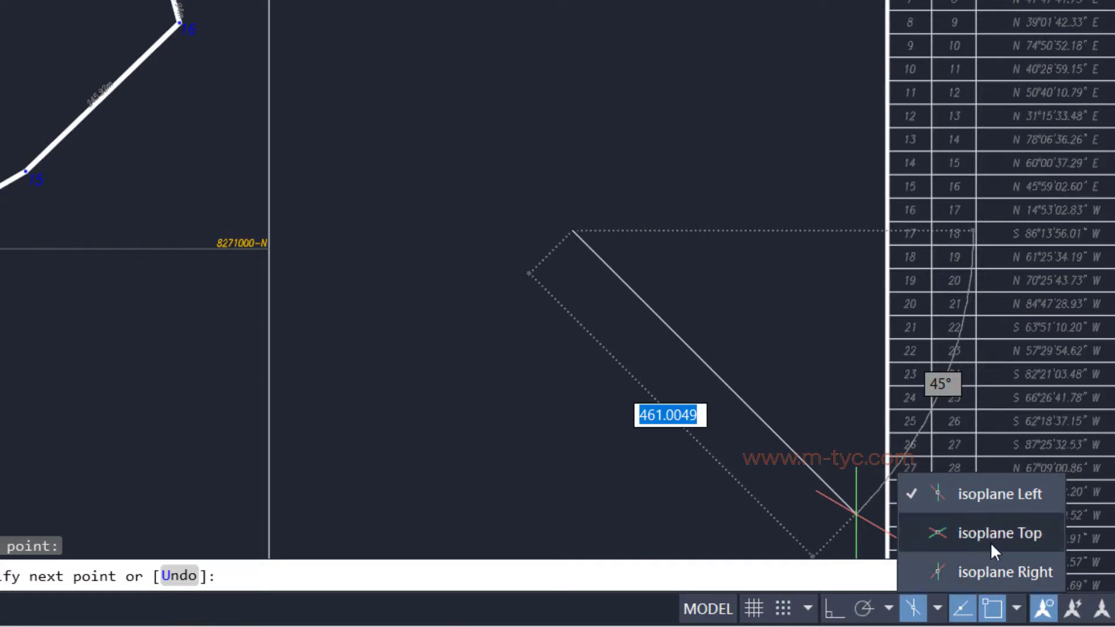
{"action": "left_click", "coordinate": [991, 543]}
{"action": "left_click", "coordinate": [989, 575]}
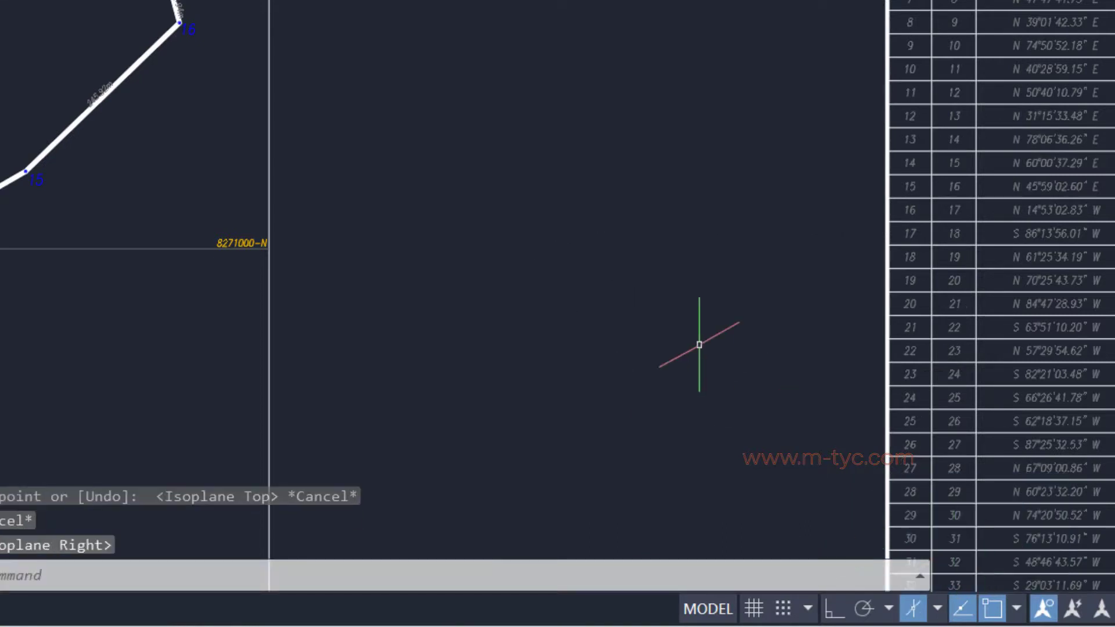
{"action": "key", "text": "F5"}
Draw the cube's closed left face parallelogram with Ortho on.
{"action": "type", "text": "l"}
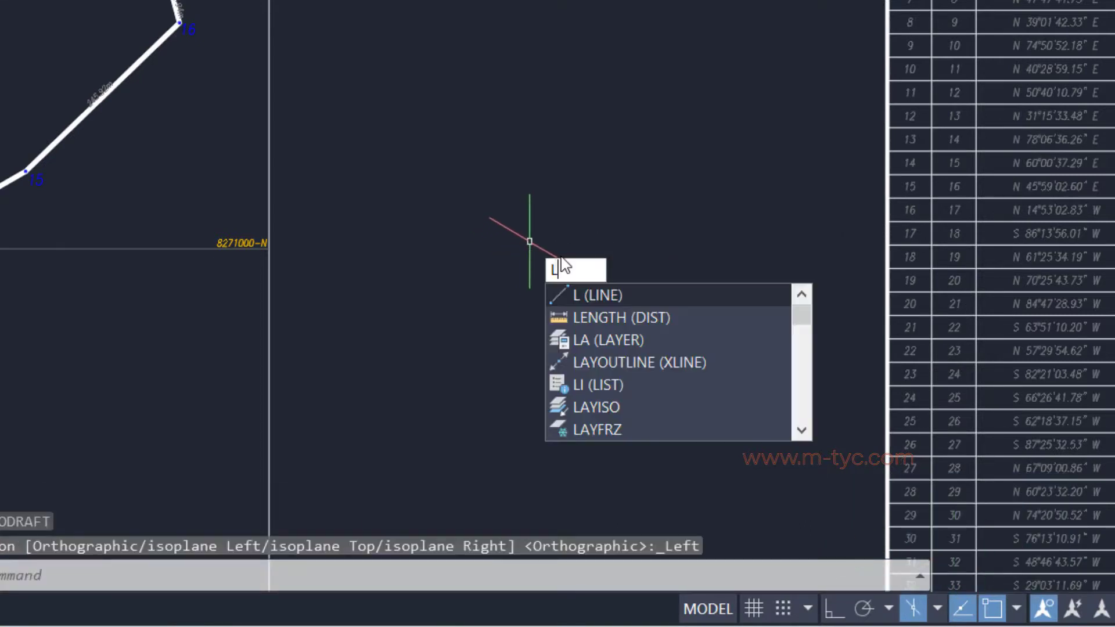
{"action": "key", "text": "Return"}
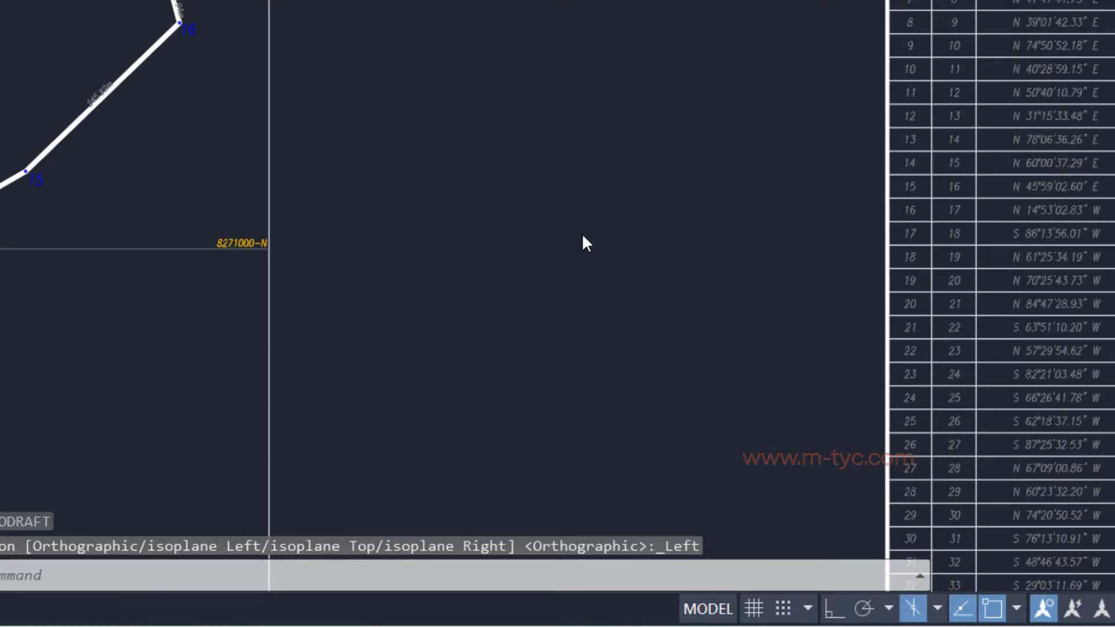
{"action": "left_click", "coordinate": [475, 234]}
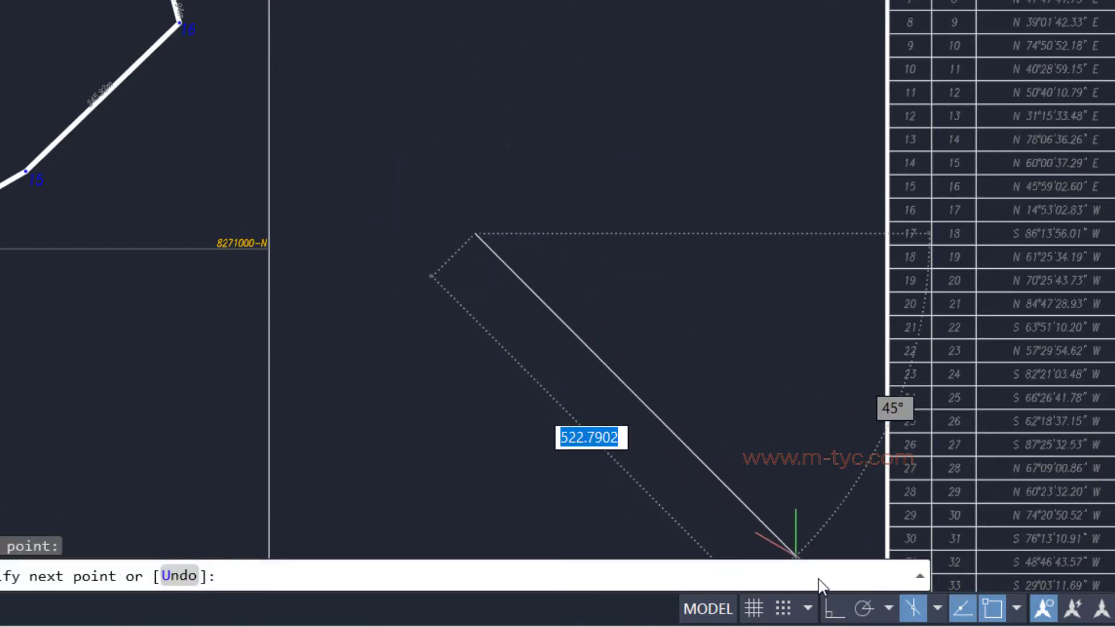
{"action": "left_click", "coordinate": [837, 614]}
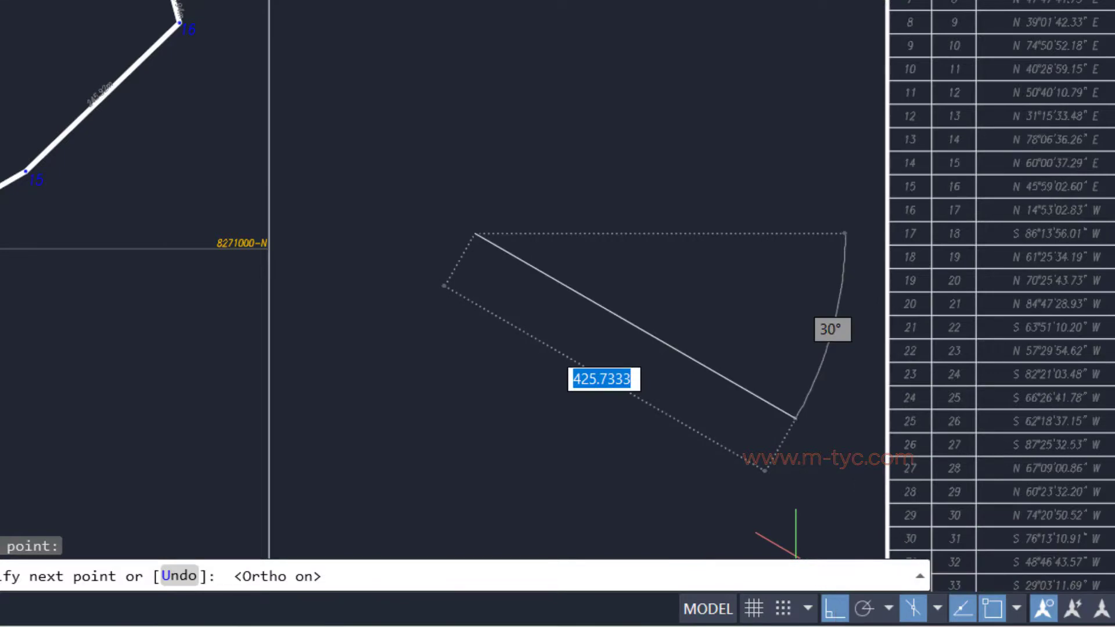
{"action": "left_click", "coordinate": [611, 314]}
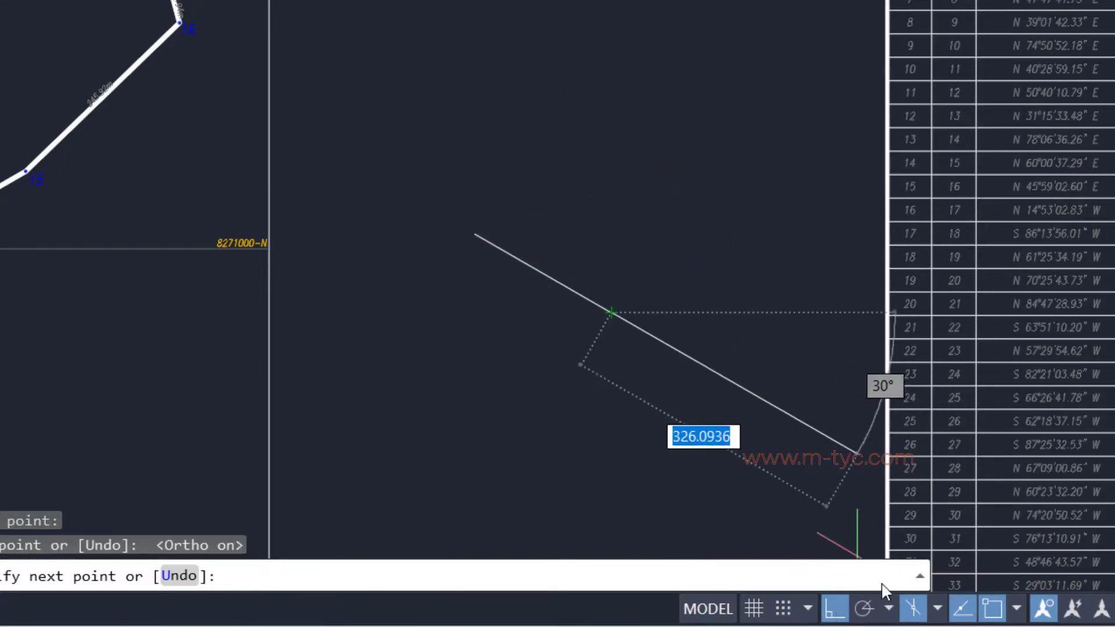
{"action": "left_click", "coordinate": [610, 472]}
{"action": "left_click", "coordinate": [472, 398]}
{"action": "type", "text": "c"}
{"action": "key", "text": "Return"}
{"action": "scroll", "coordinate": [582, 184], "scroll_direction": "up", "scroll_amount": 2}
{"action": "middle_click_drag", "start_coordinate": [582, 183], "coordinate": [548, 218]}
Draw the cube's right face from the shared front corner.
{"action": "key", "text": "Return"}
{"action": "key", "text": "F5"}
{"action": "left_click", "coordinate": [583, 187]}
{"action": "left_click", "coordinate": [775, 76]}
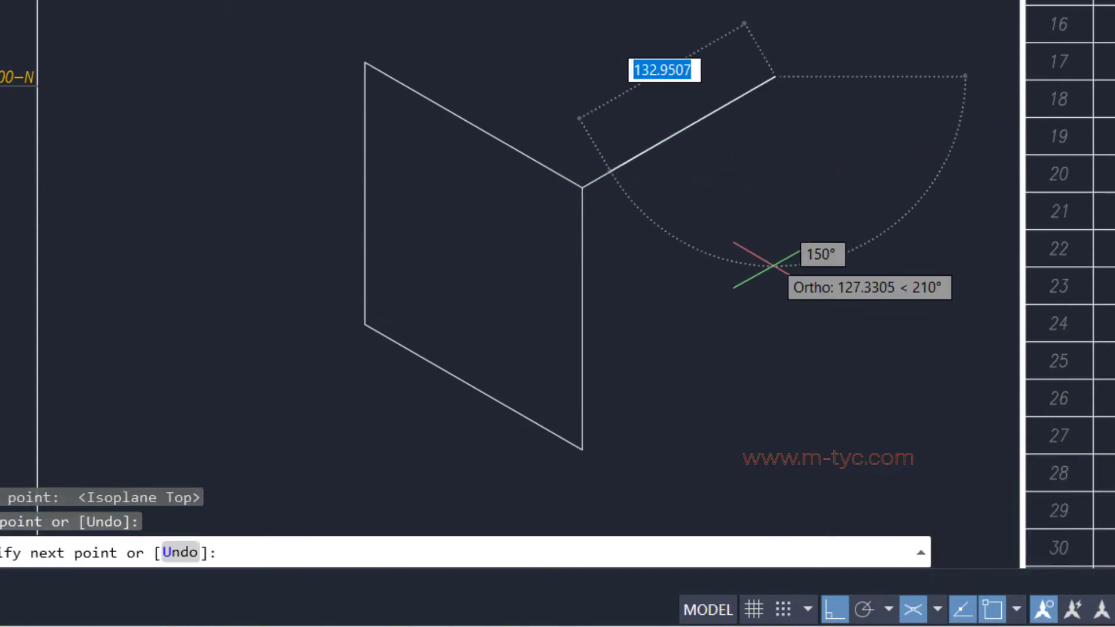
{"action": "key", "text": "F5"}
{"action": "left_click", "coordinate": [774, 339]}
{"action": "left_click", "coordinate": [582, 451]}
{"action": "key", "text": "Escape"}
On the top isoplane, draw the cube's top face joining the right and left faces.
{"action": "left_click", "coordinate": [922, 610]}
{"action": "left_click", "coordinate": [935, 555]}
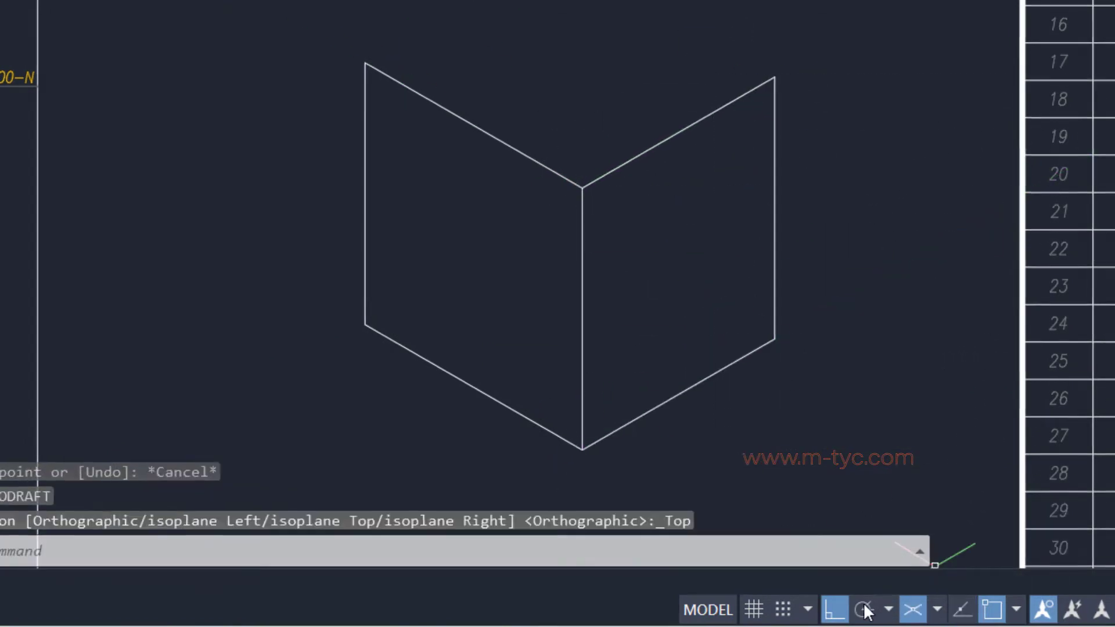
{"action": "scroll", "coordinate": [826, 231], "scroll_direction": "down", "scroll_amount": 1}
{"action": "type", "text": "l"}
{"action": "key", "text": "Return"}
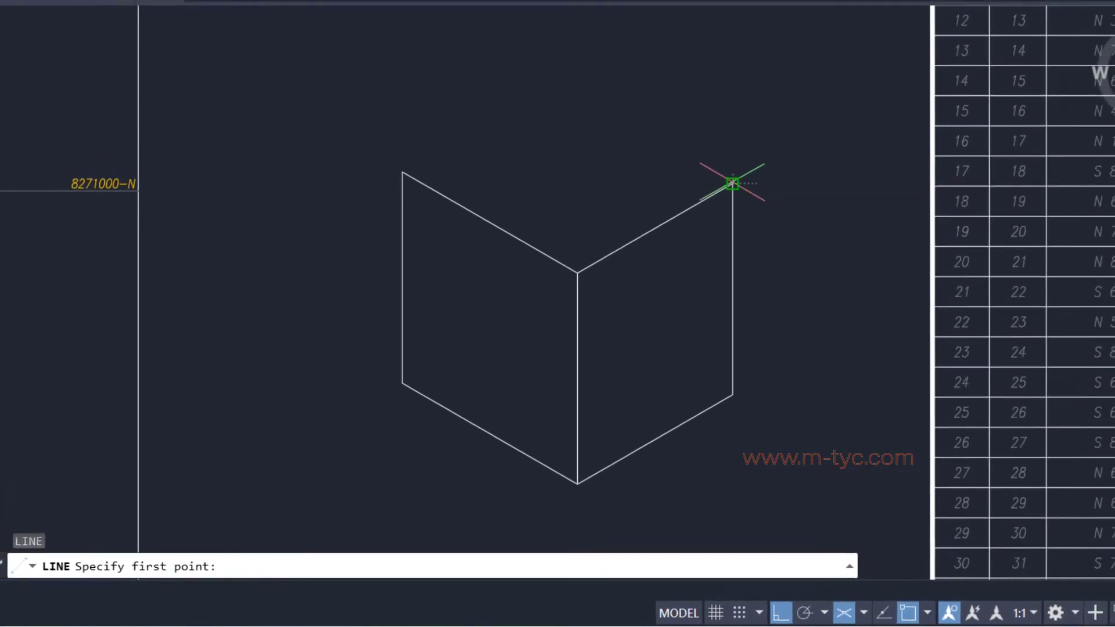
{"action": "left_click", "coordinate": [732, 184]}
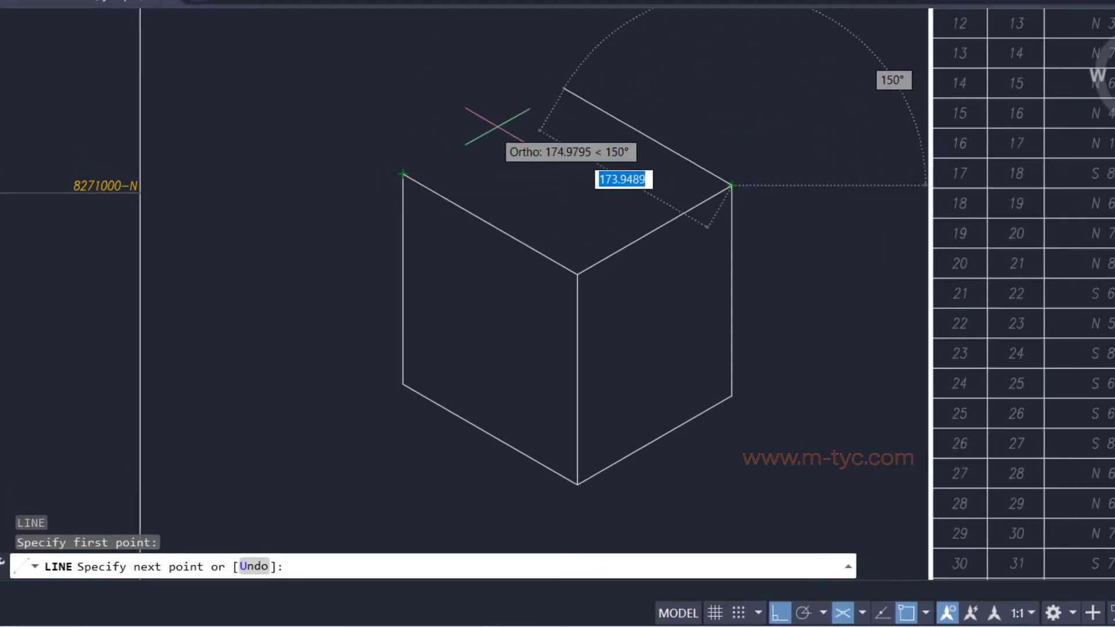
{"action": "left_click", "coordinate": [558, 85]}
{"action": "left_click", "coordinate": [403, 174]}
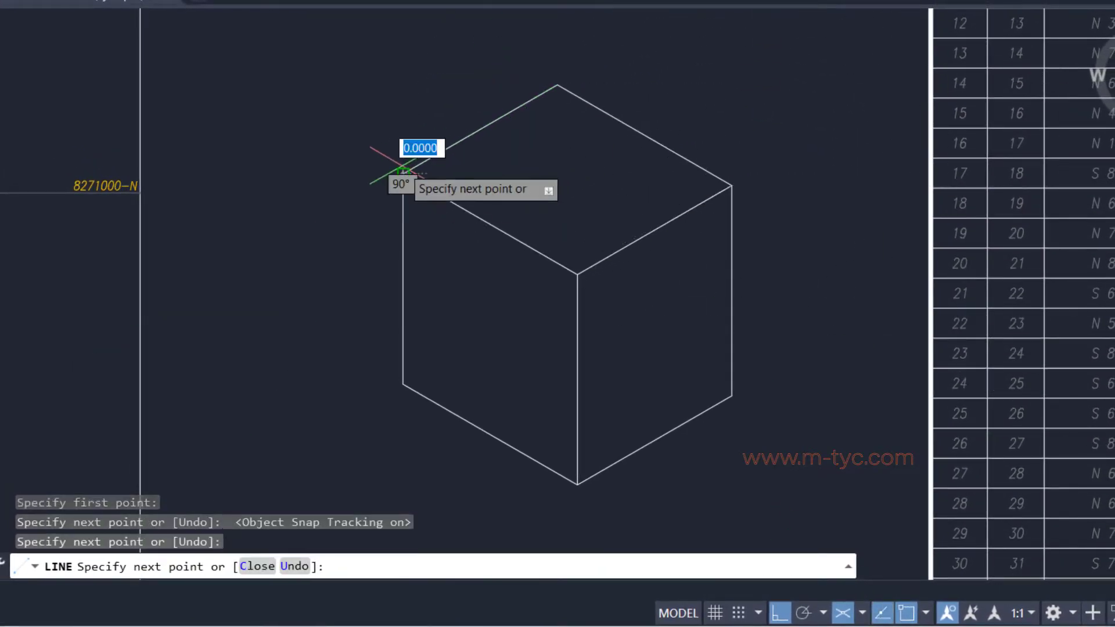
{"action": "key", "text": "Return"}
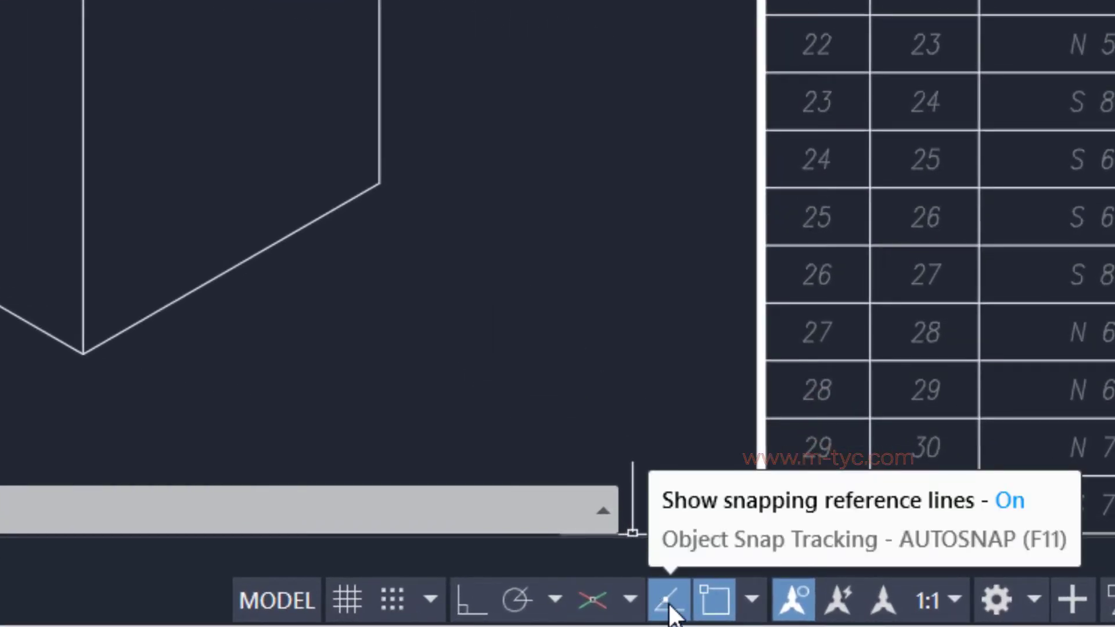
Toggle object snap tracking off and on, then draw a line aligned to the cube's lower corner.
{"action": "left_click", "coordinate": [675, 611]}
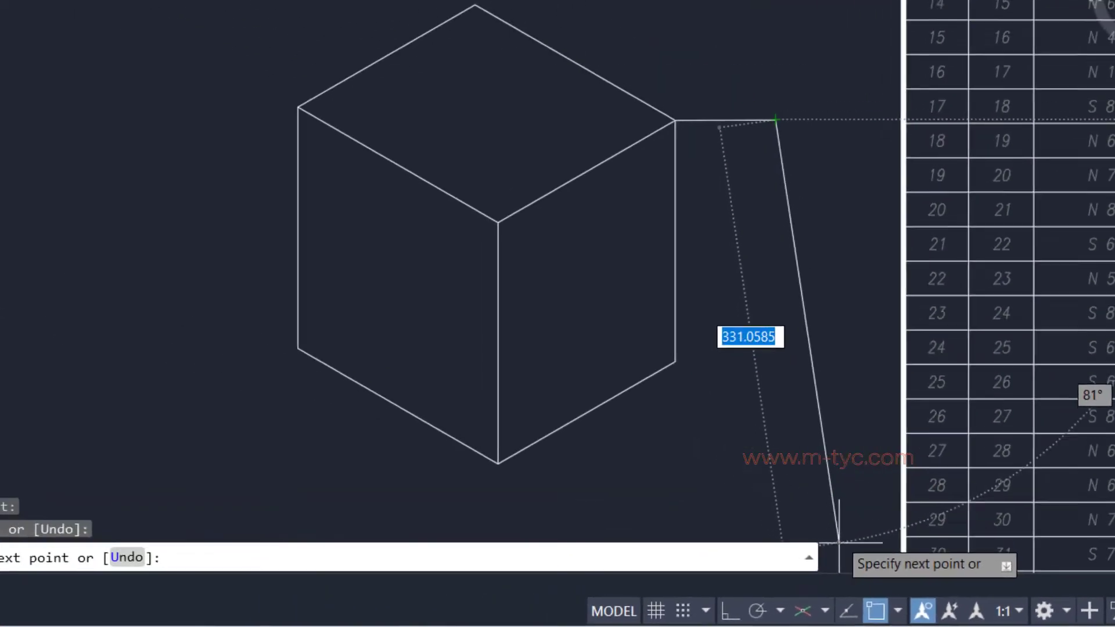
{"action": "left_click", "coordinate": [852, 611]}
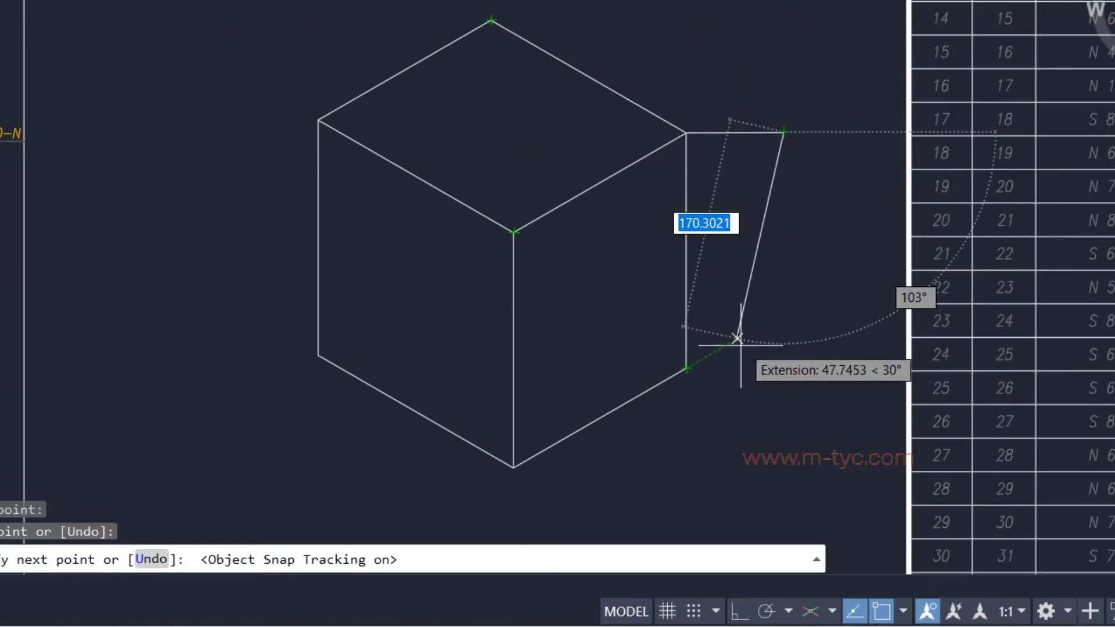
{"action": "left_click", "coordinate": [785, 311]}
{"action": "left_click", "coordinate": [685, 368]}
{"action": "key", "text": "Return"}
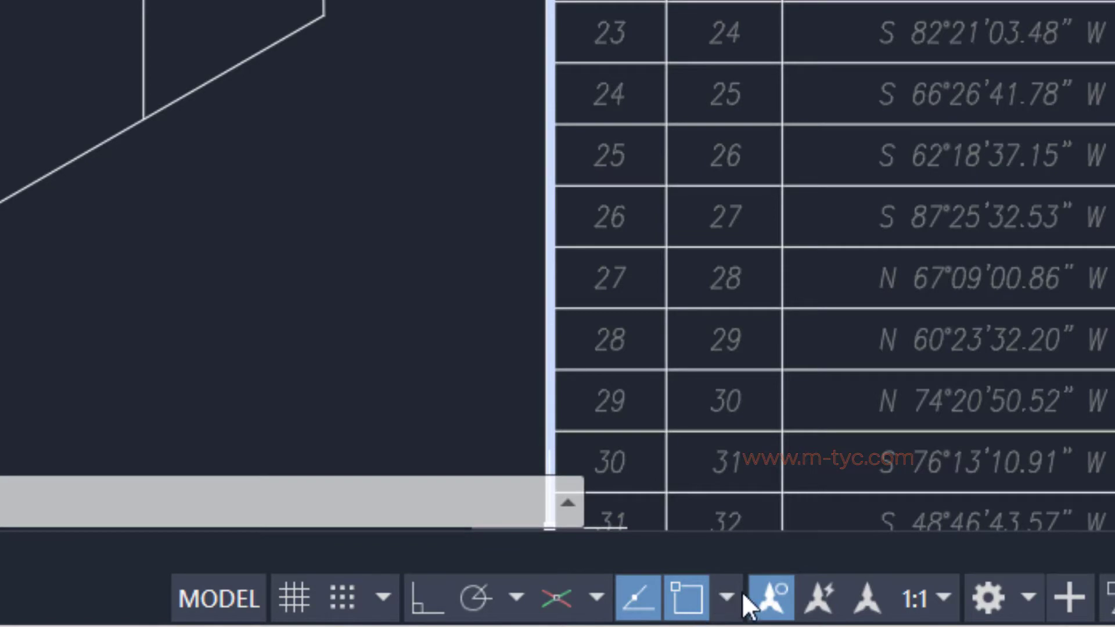
Check Node and Perpendicular in the object snap modes list.
{"action": "left_click", "coordinate": [725, 597]}
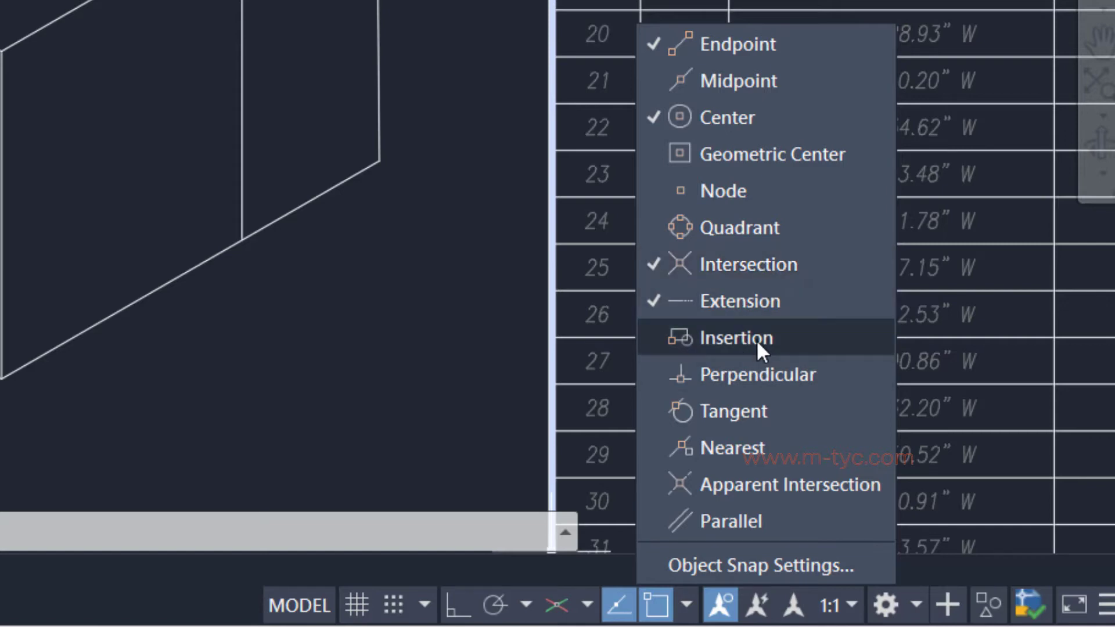
{"action": "left_click", "coordinate": [695, 193]}
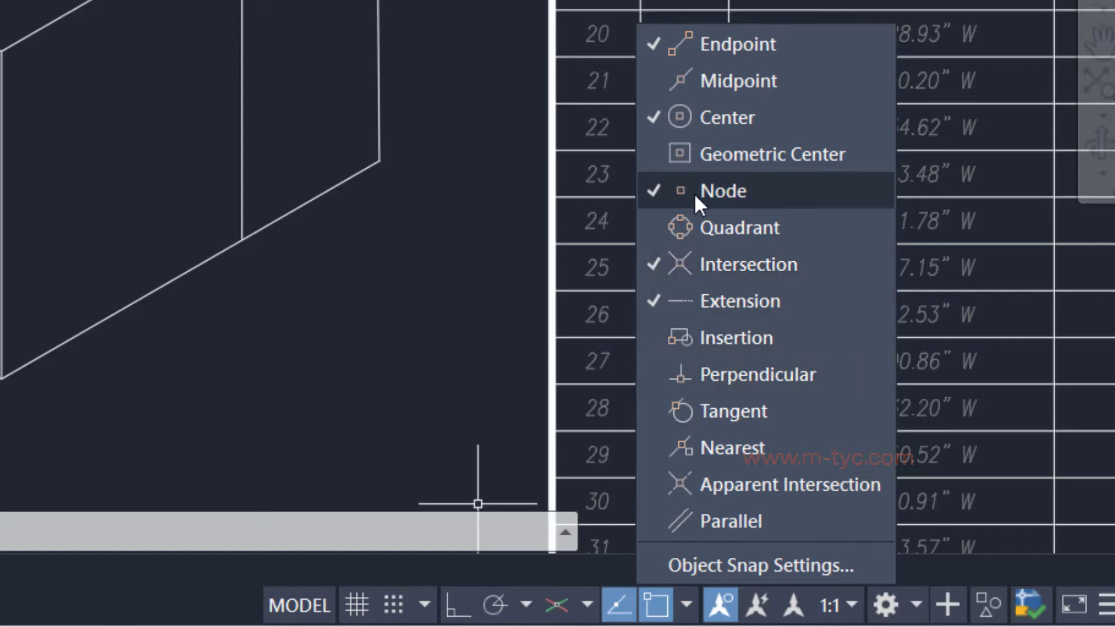
{"action": "left_click", "coordinate": [749, 377]}
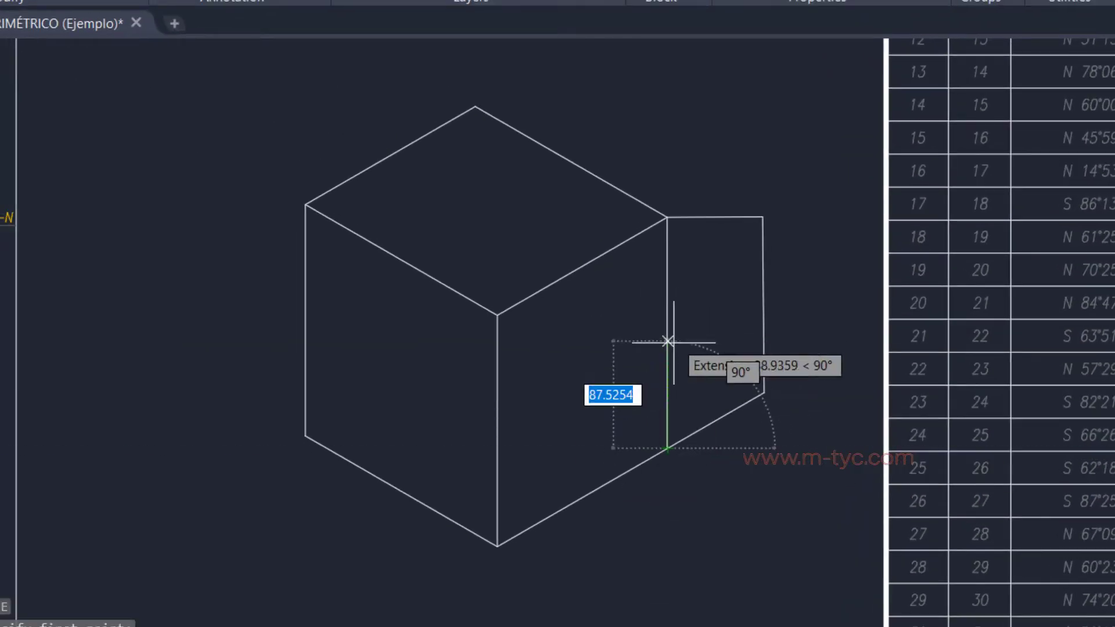
Draw a zigzag base line below the cube through its bottom vertex, ending far lower left.
{"action": "left_click", "coordinate": [667, 543]}
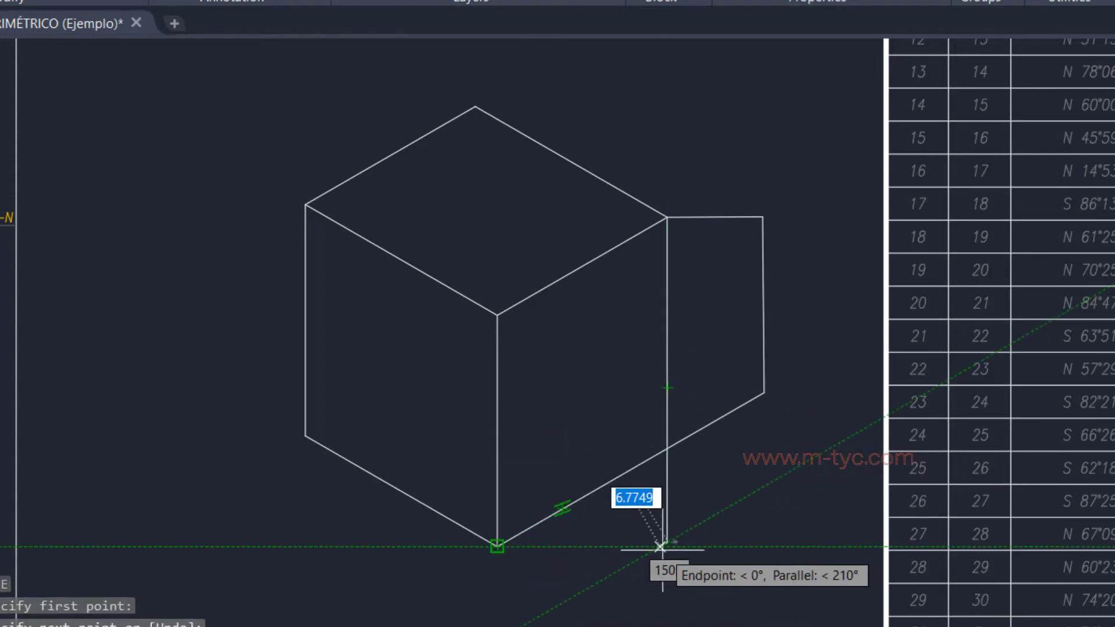
{"action": "left_click", "coordinate": [579, 593]}
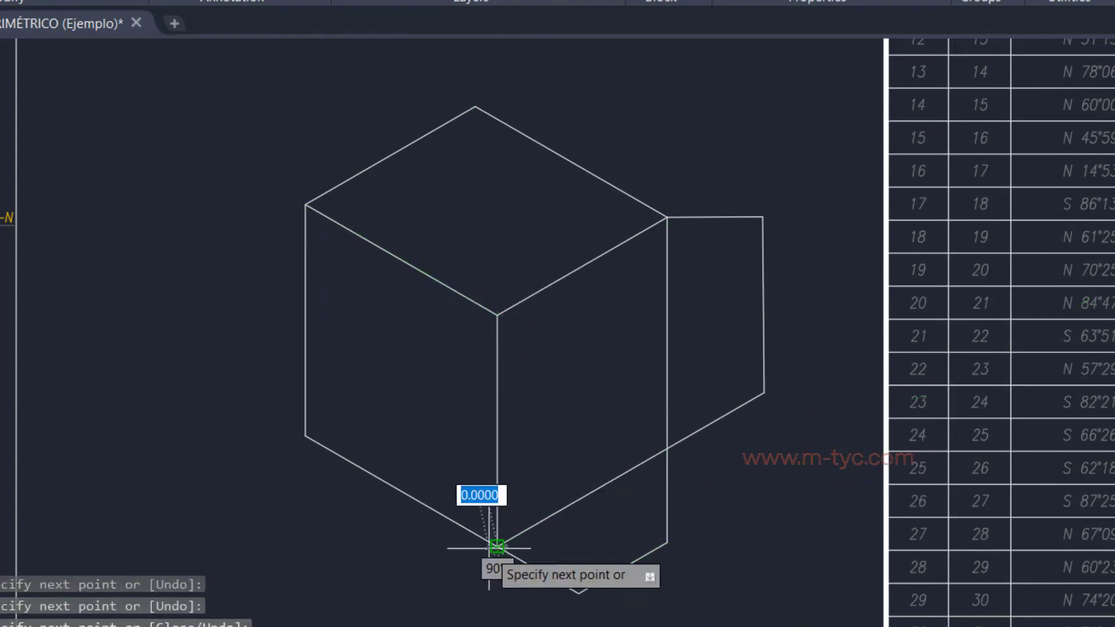
{"action": "left_click", "coordinate": [497, 546]}
{"action": "left_click", "coordinate": [418, 591]}
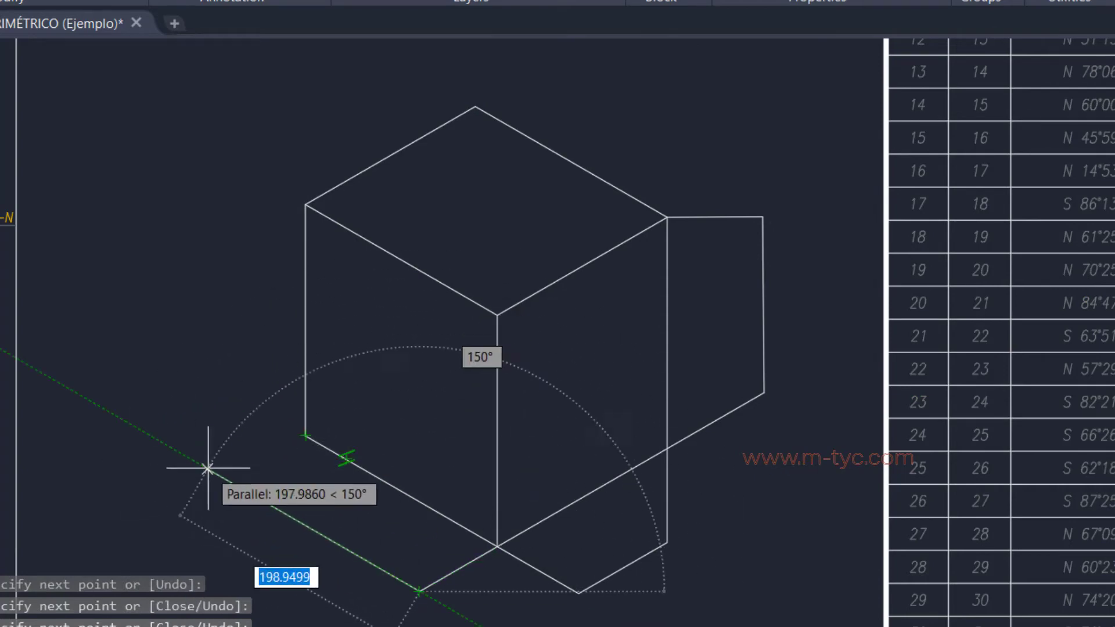
{"action": "left_click", "coordinate": [150, 436]}
{"action": "key", "text": "Escape"}
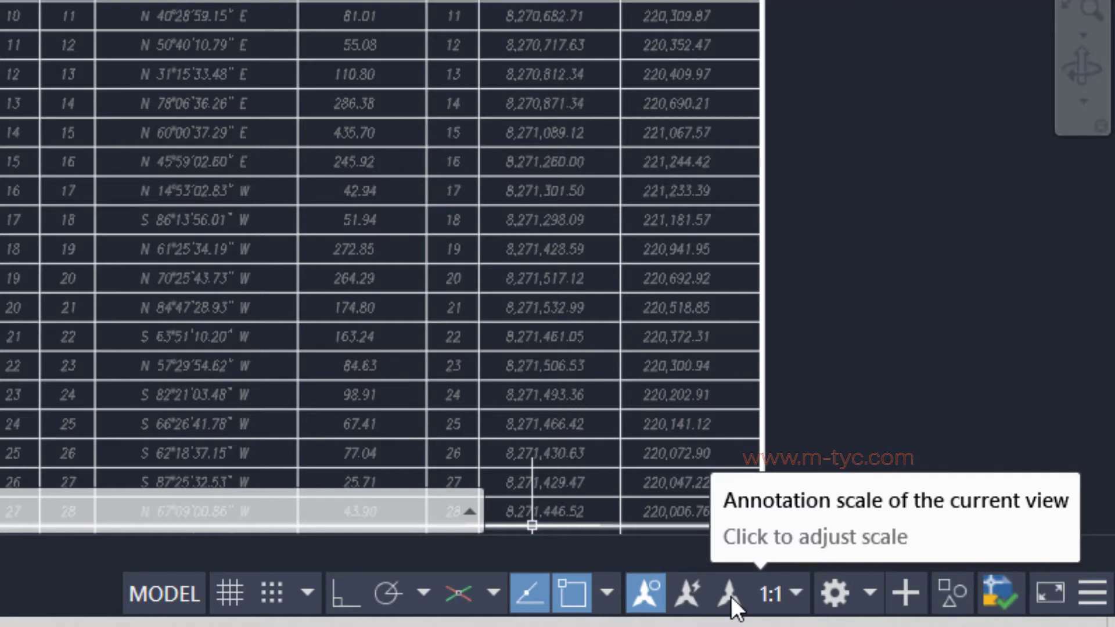
Check the annotation scale list, keep 1:1, and display the workspace choices.
{"action": "left_click", "coordinate": [796, 594]}
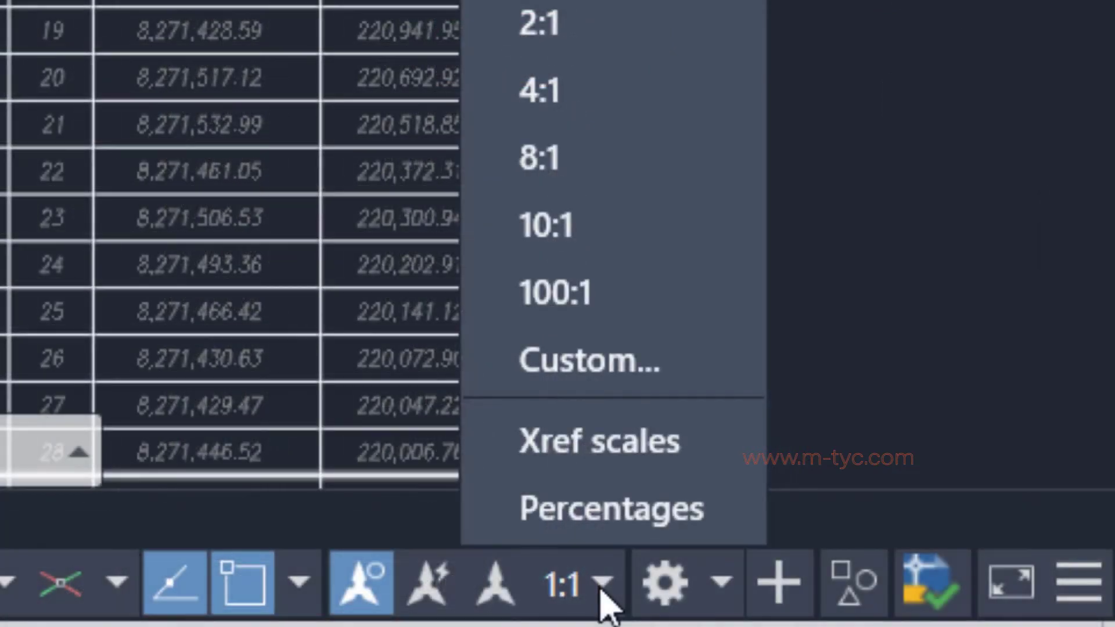
{"action": "left_click", "coordinate": [601, 589]}
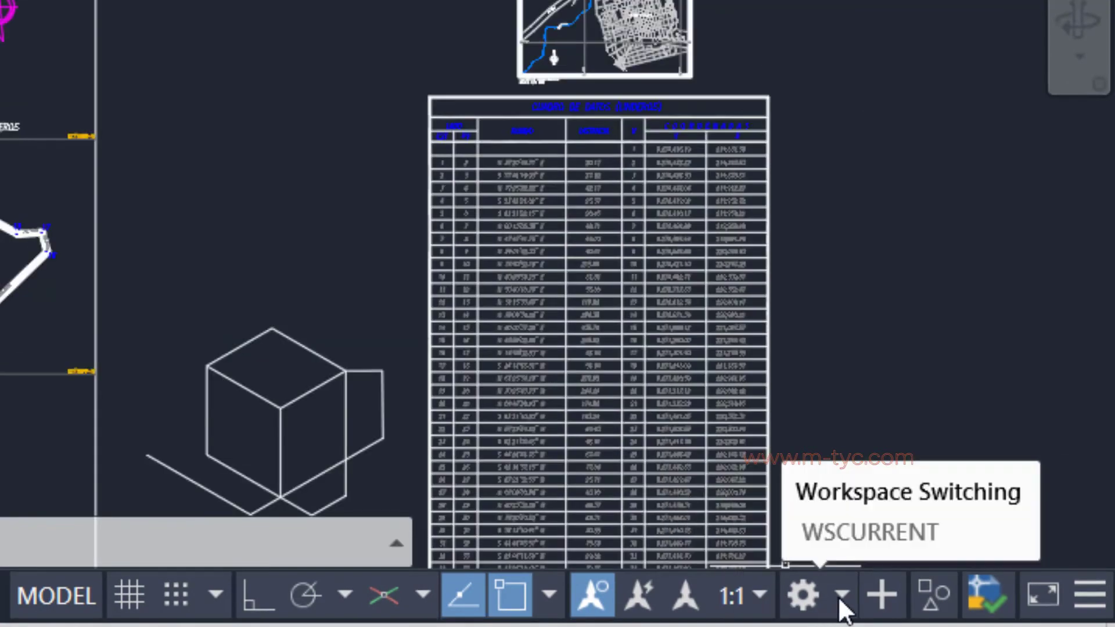
{"action": "left_click", "coordinate": [838, 598]}
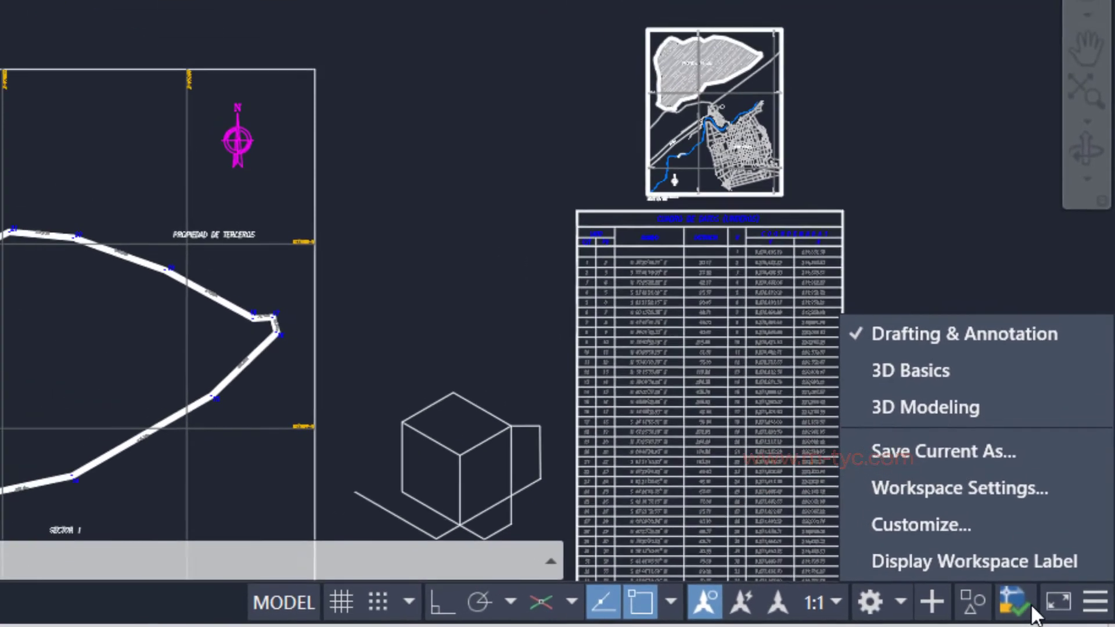
Review the status bar's list of available drafting aids and close it unchanged.
{"action": "left_click", "coordinate": [1095, 603]}
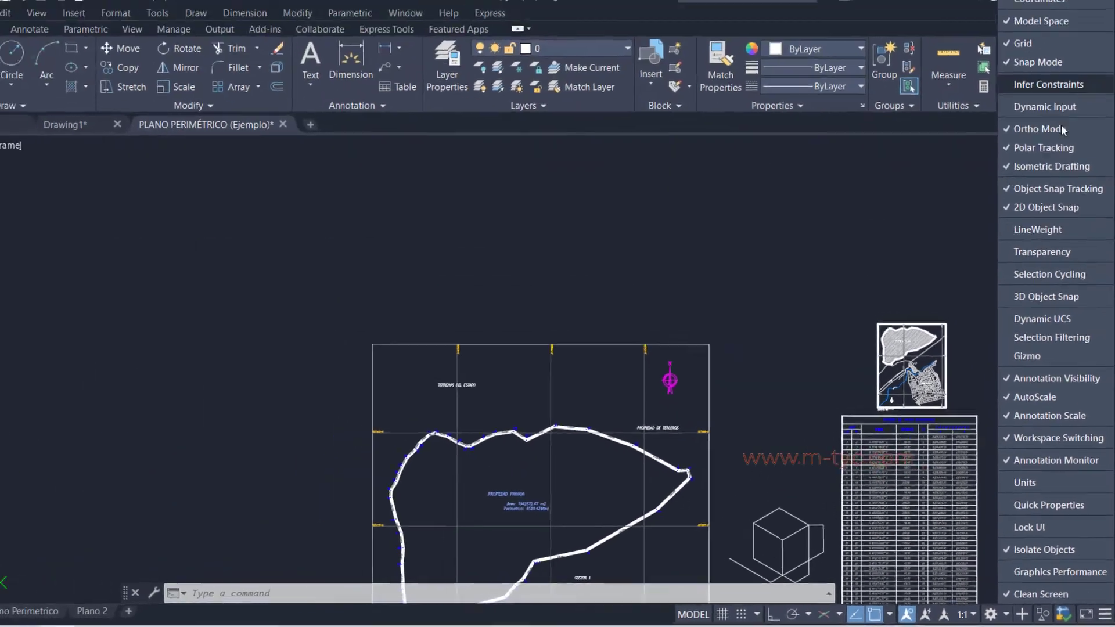
{"action": "left_click", "coordinate": [1071, 418]}
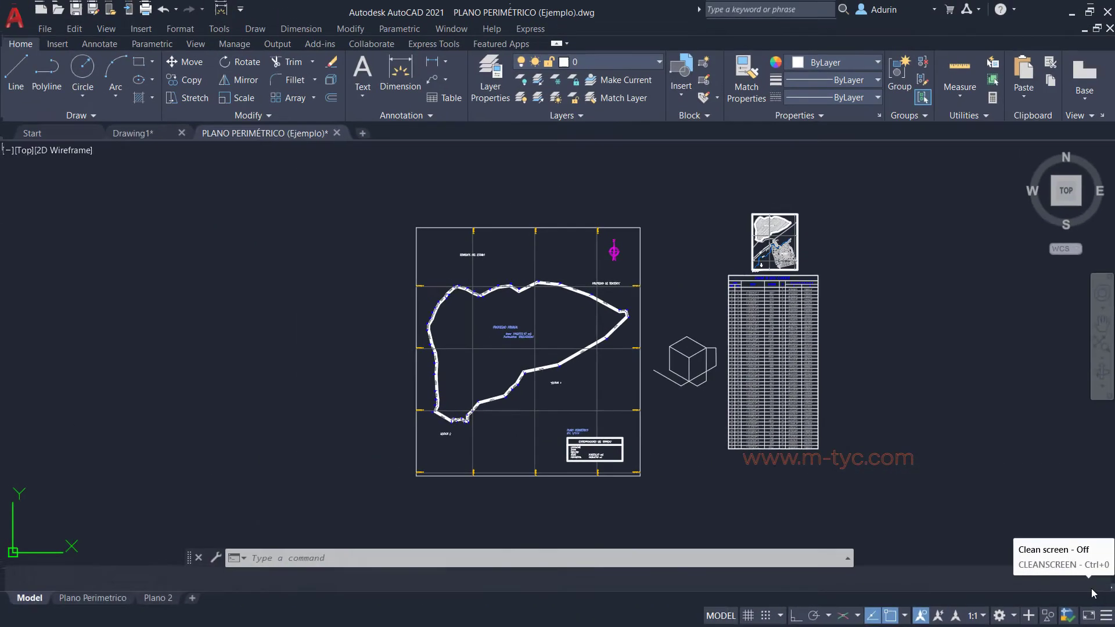
{"action": "left_click", "coordinate": [1090, 597]}
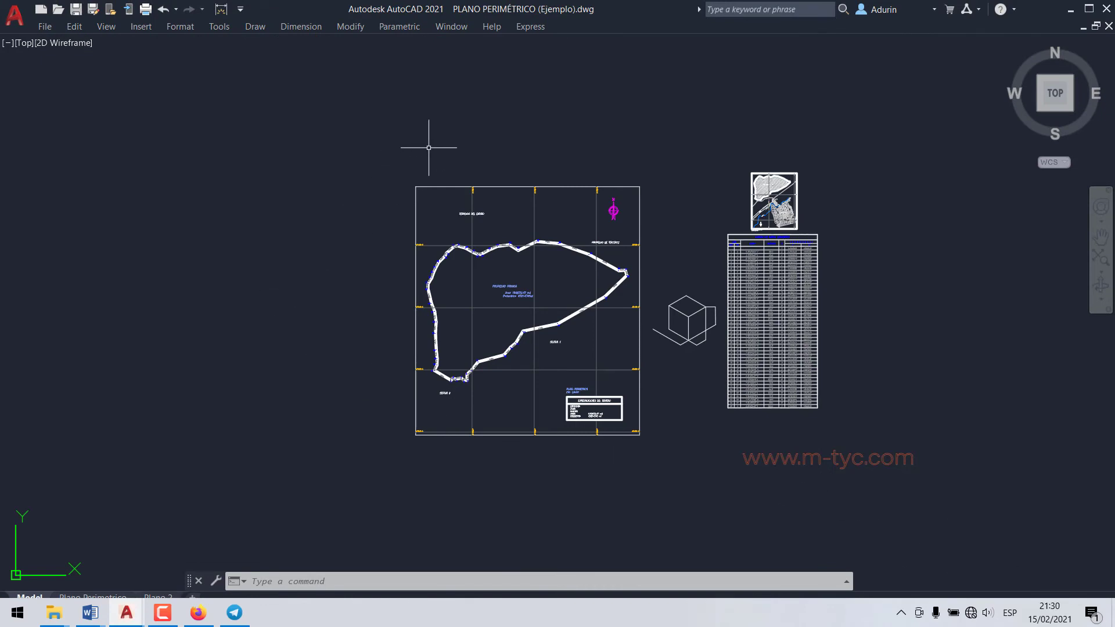
{"action": "type", "text": "C"}
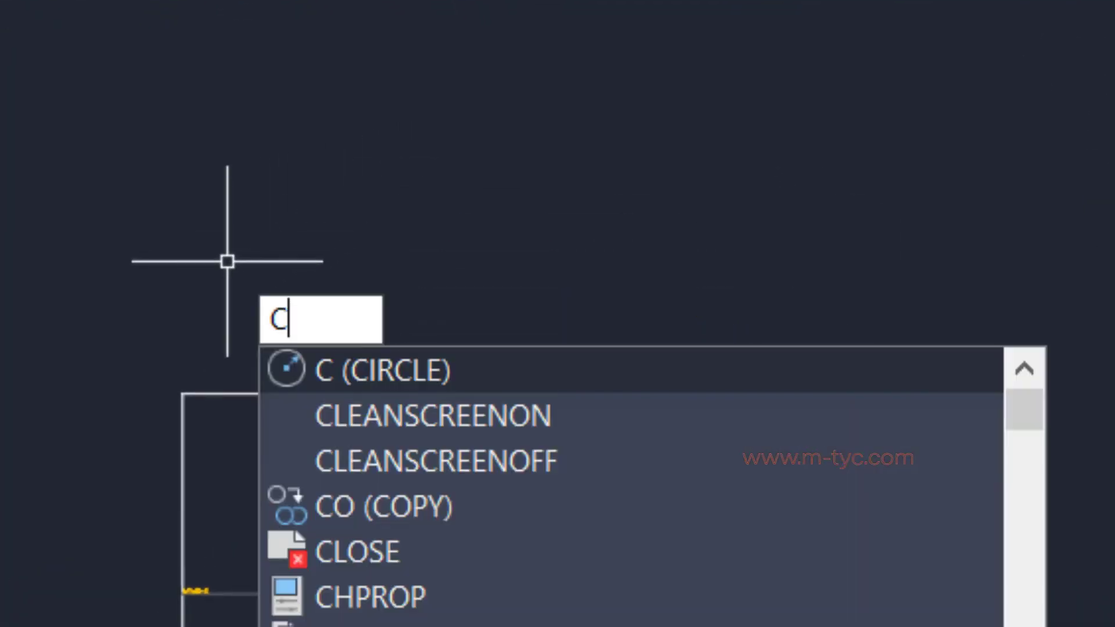
{"action": "type", "text": "LEANSCREENON"}
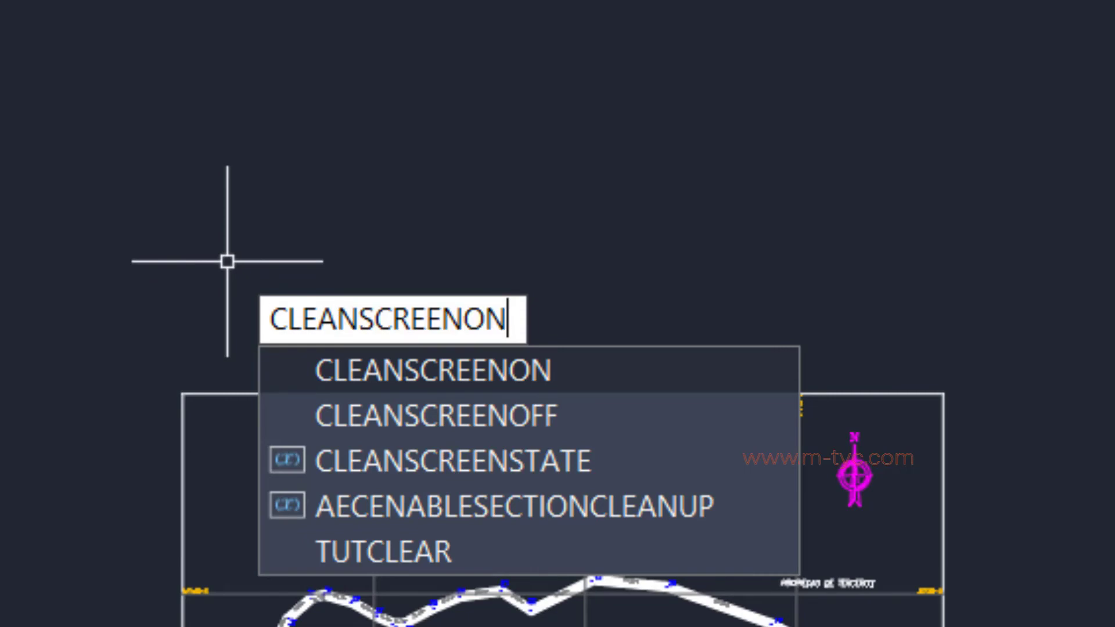
{"action": "key", "text": "Down"}
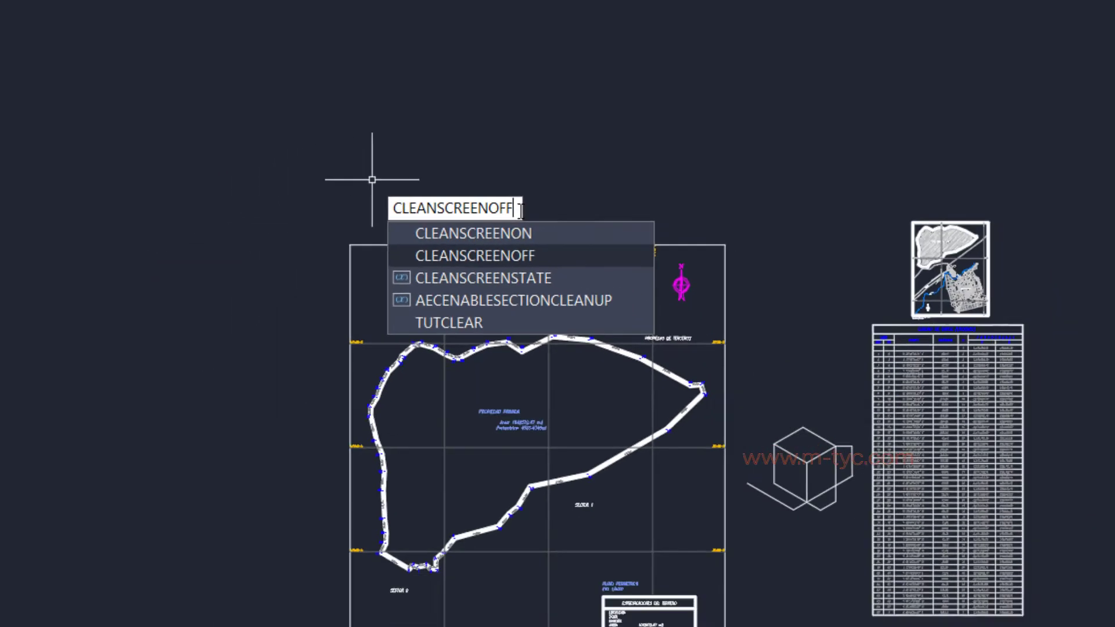
{"action": "key", "text": "Return"}
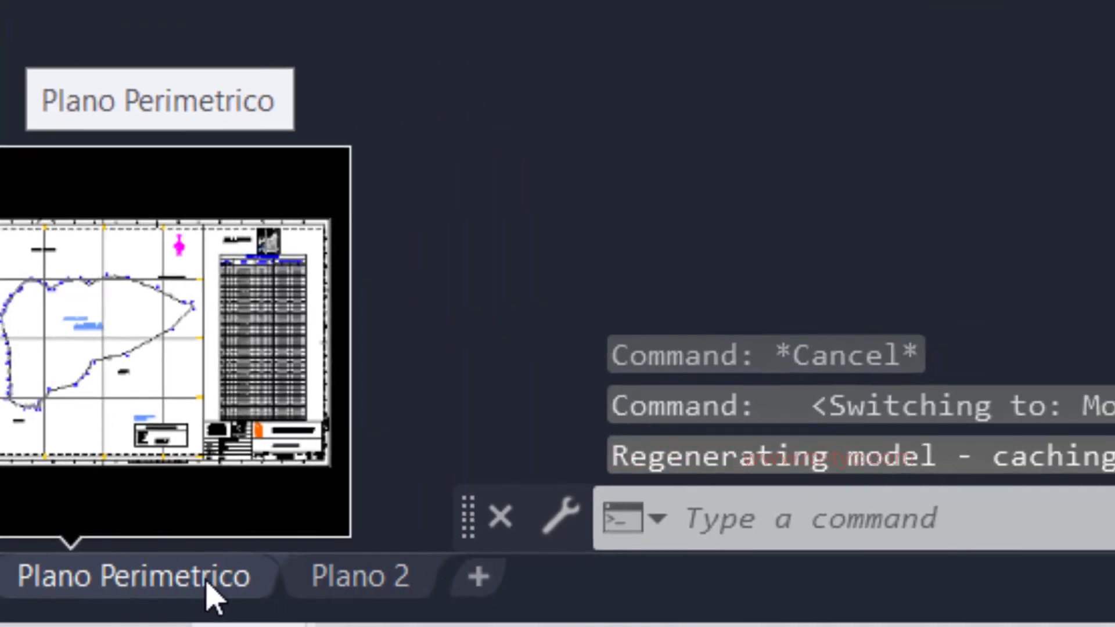
Show the Plano Perimetrico layout with its viewport maximized over the drawing area.
{"action": "left_click", "coordinate": [411, 598]}
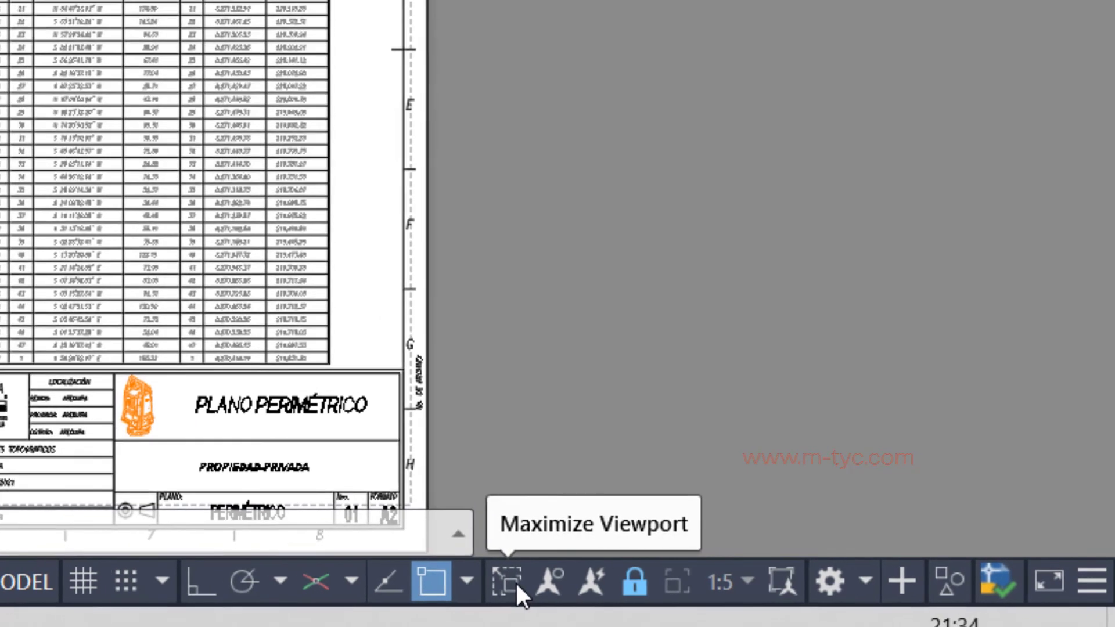
{"action": "left_click", "coordinate": [479, 584]}
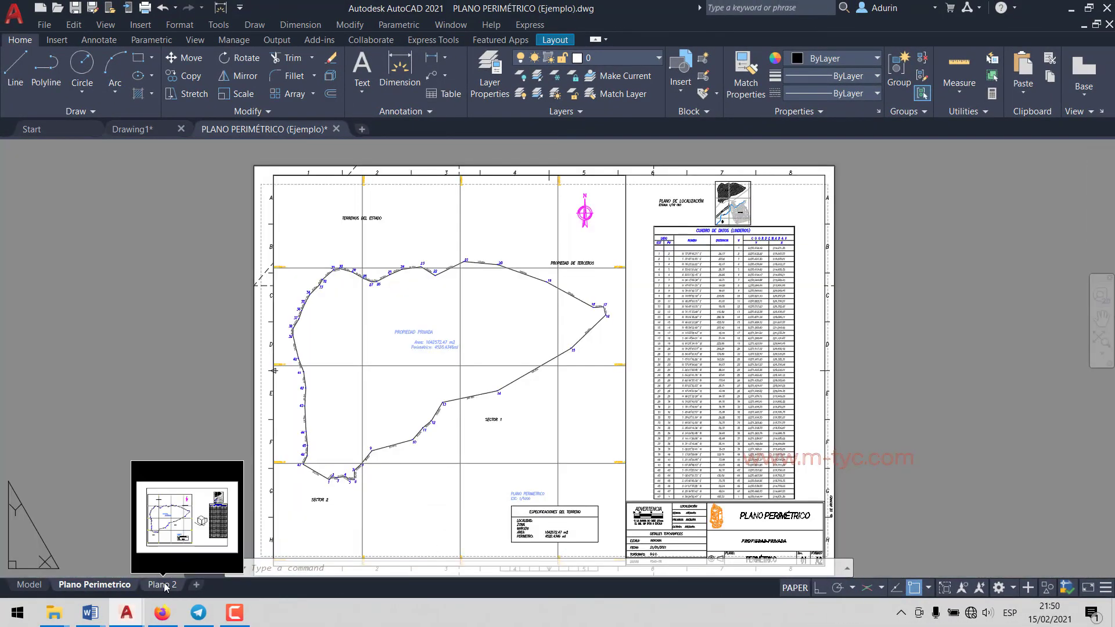
Switch to the Plano 2 layout, zoom to extents and activate its viewport.
{"action": "left_click", "coordinate": [164, 585]}
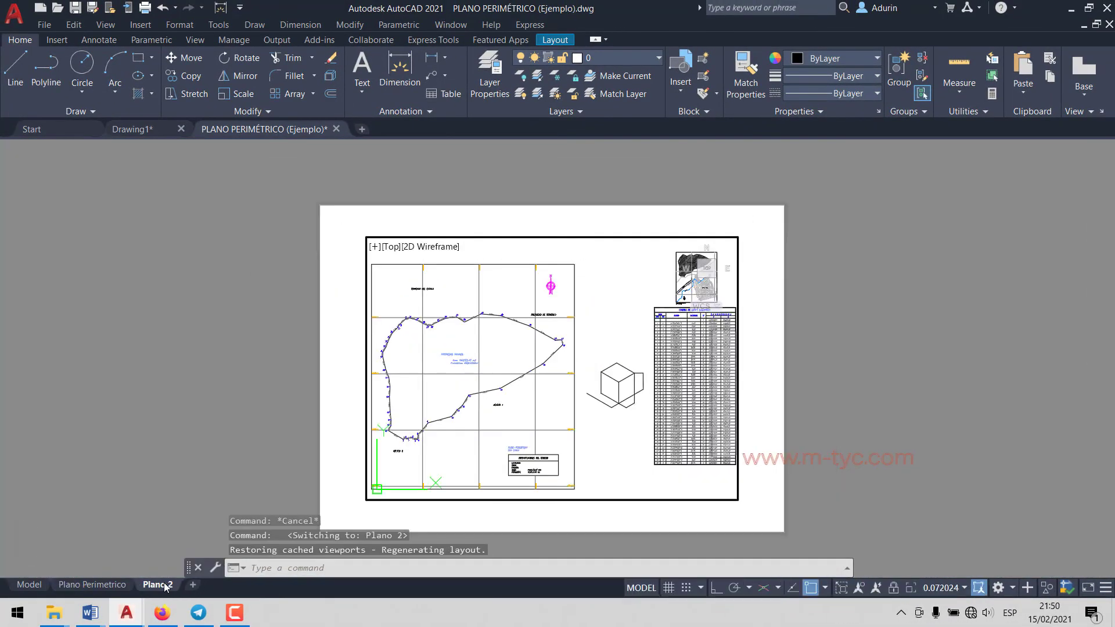
{"action": "middle_click", "coordinate": [764, 350]}
{"action": "middle_click", "coordinate": [764, 349]}
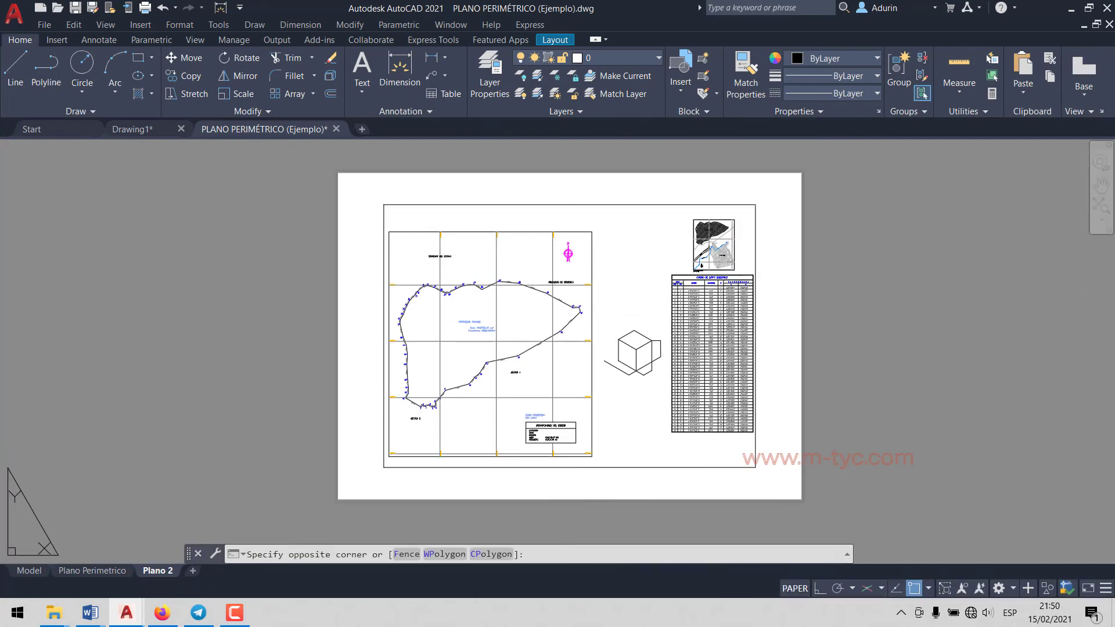
{"action": "double_click", "coordinate": [615, 318]}
Pan and zoom to re-centre the survey plan, then return to paper space.
{"action": "left_click_drag", "start_coordinate": [572, 335], "coordinate": [593, 332]}
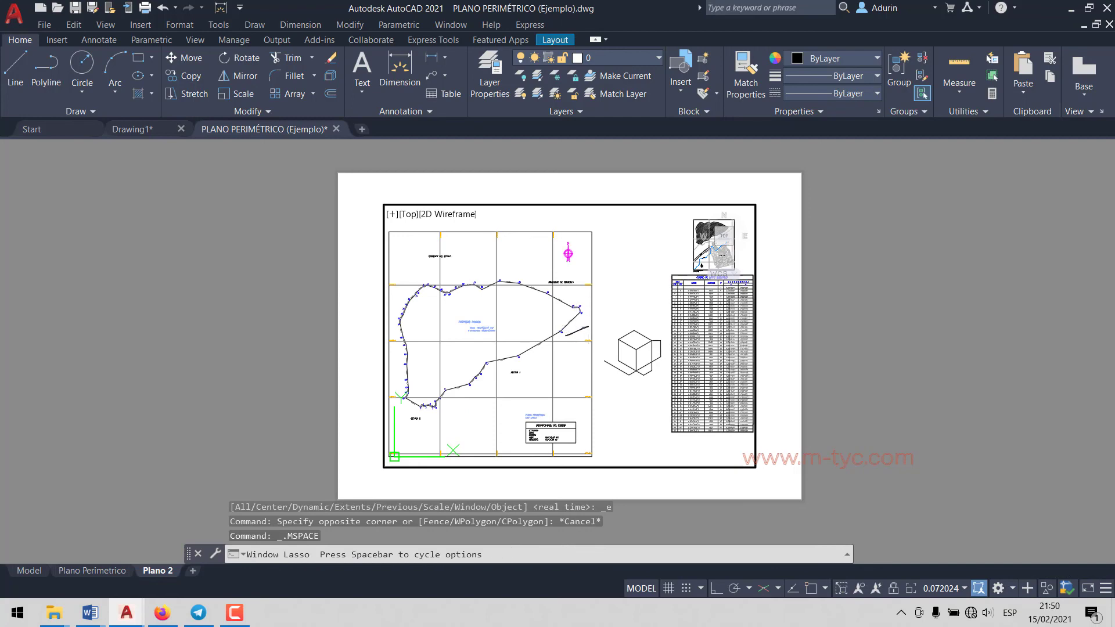
{"action": "type", "text": "p"}
{"action": "key", "text": "Return"}
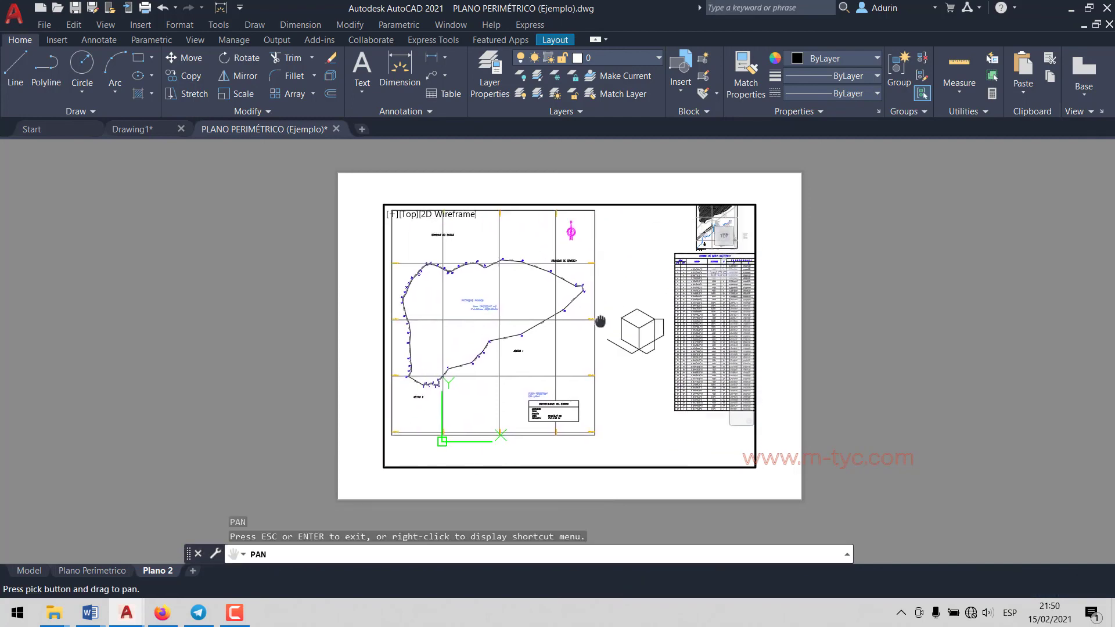
{"action": "scroll", "coordinate": [574, 337], "scroll_direction": "down", "scroll_amount": 5}
{"action": "scroll", "coordinate": [574, 337], "scroll_direction": "up", "scroll_amount": 5}
{"action": "key", "text": "Escape"}
{"action": "double_click", "coordinate": [771, 369]}
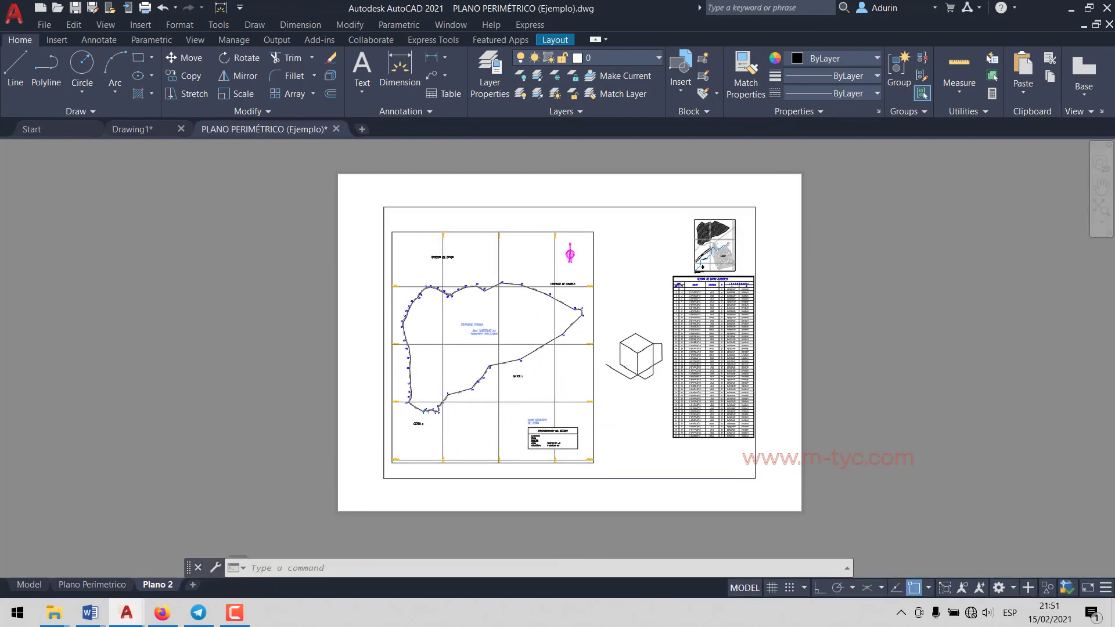